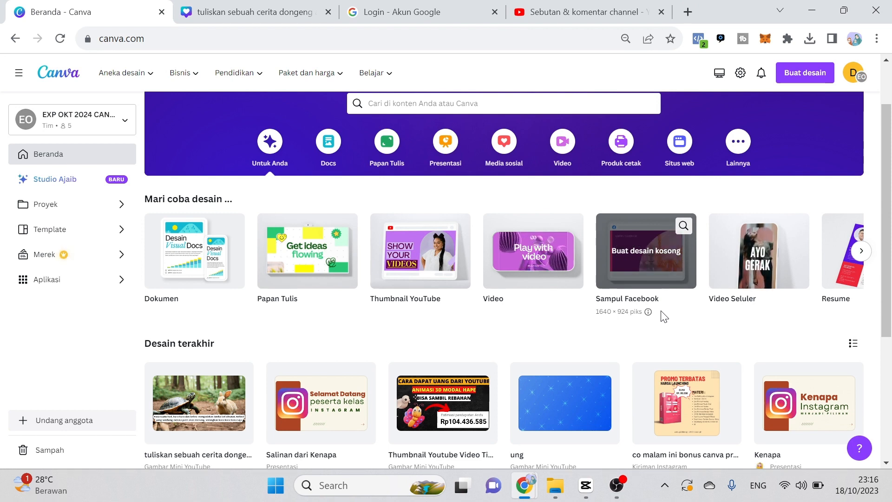
Step: Create a blank YouTube thumbnail design and generate text with Tulisan Ajaib from "buatkan cerita dongeng anak-anak tentang kura-kura lomba lari dengan kelinci"
click(421, 268)
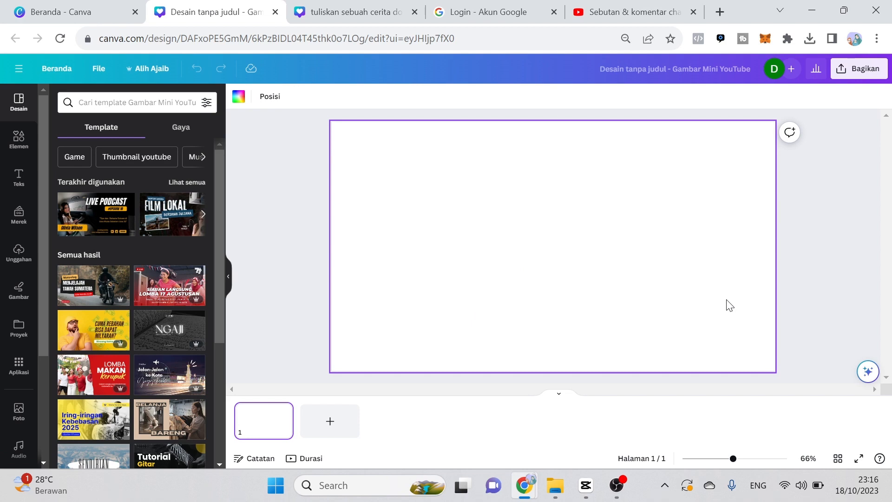
click(868, 372)
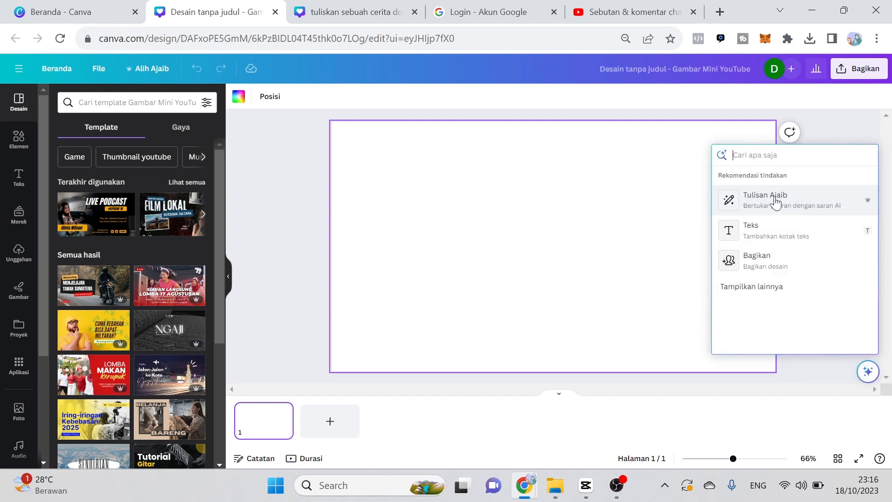
click(775, 203)
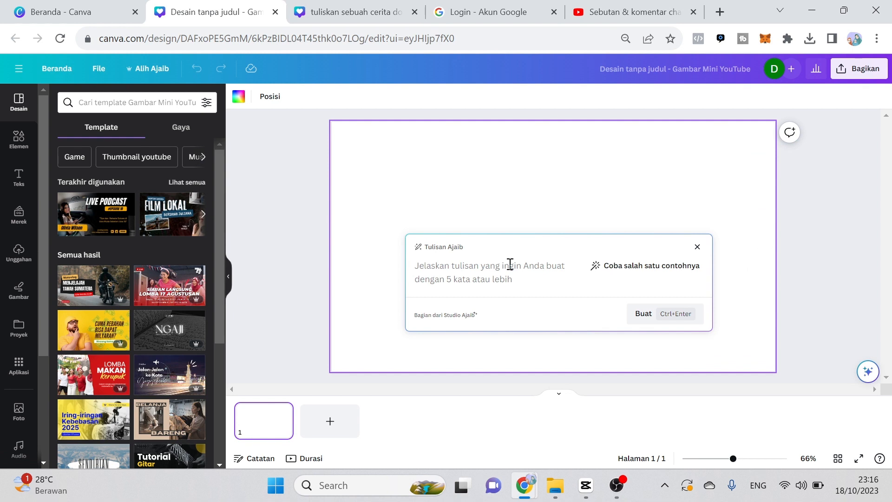
text(buatkan)
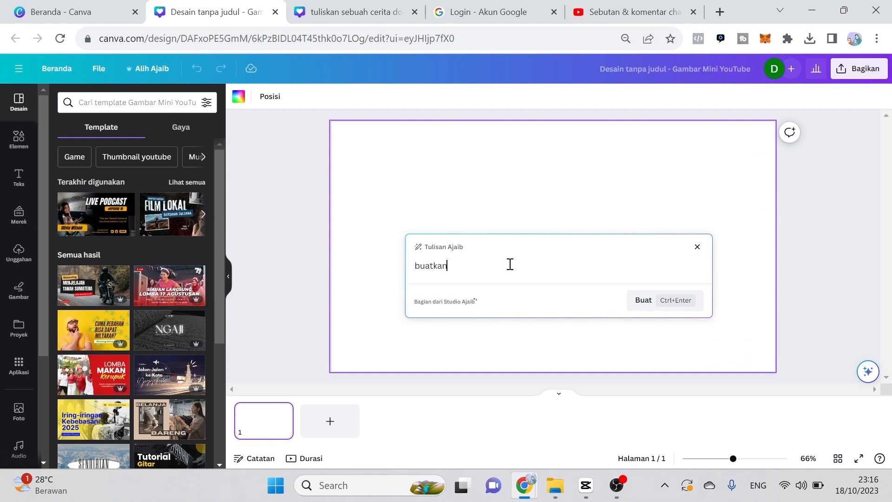
text( cerita dongeng anak-anak tentang kura-kura lomba lari)
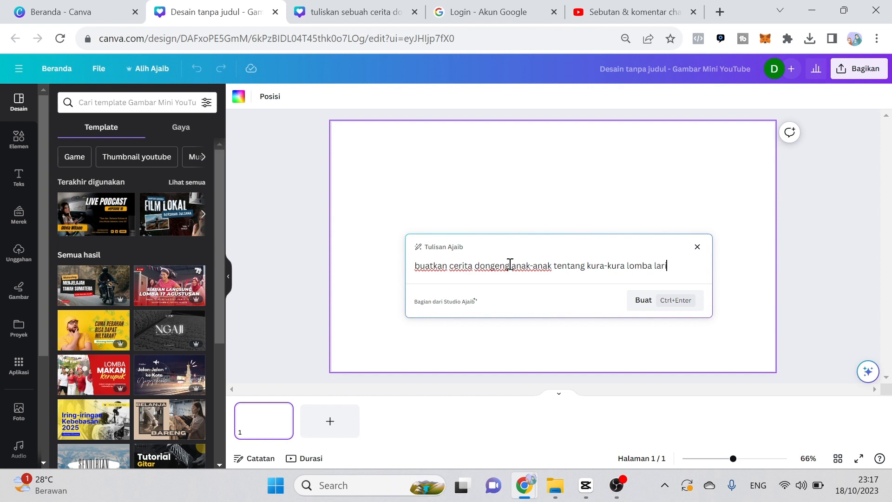
text(dengan kelin)
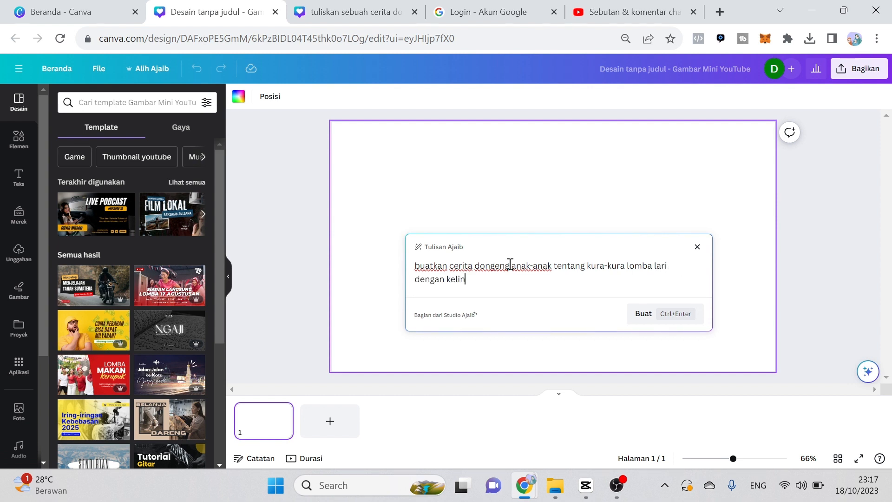
text(ci)
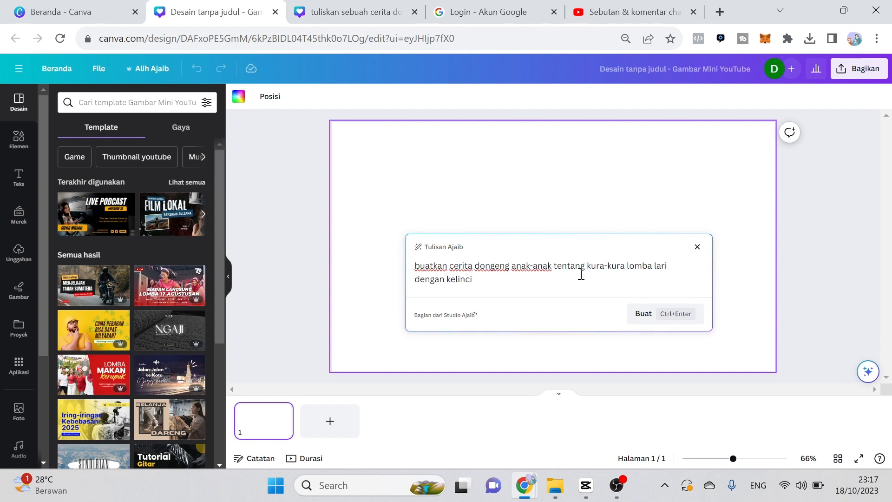
click(655, 316)
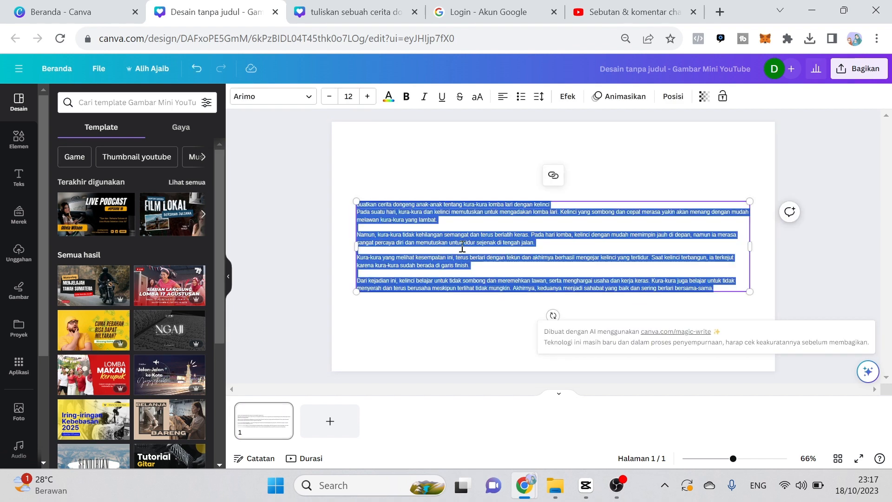
Step: Review the generated story paragraph by paragraph to see how it divides into scenes
click(472, 223)
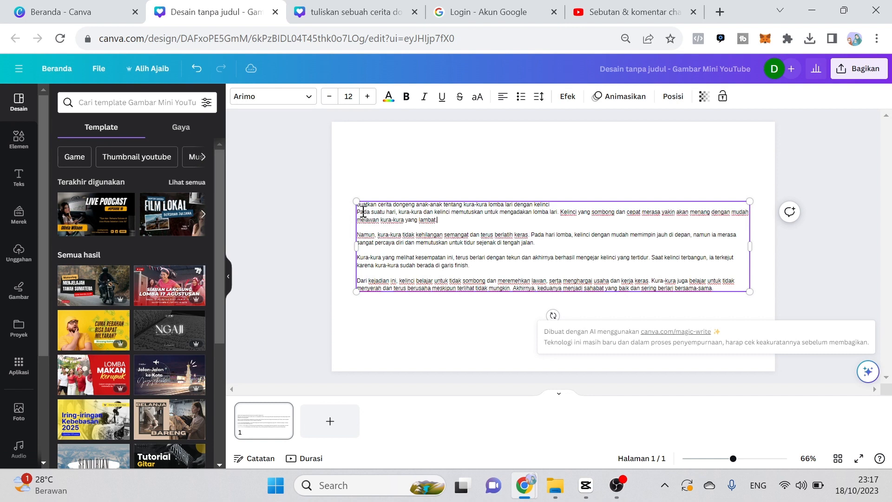
drag(357, 212, 408, 221)
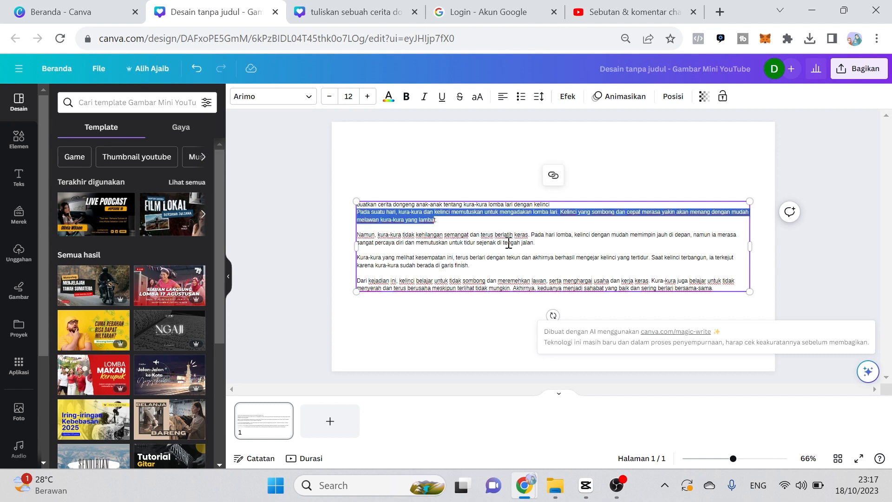
drag(531, 242, 407, 227)
drag(469, 265, 370, 275)
click(678, 257)
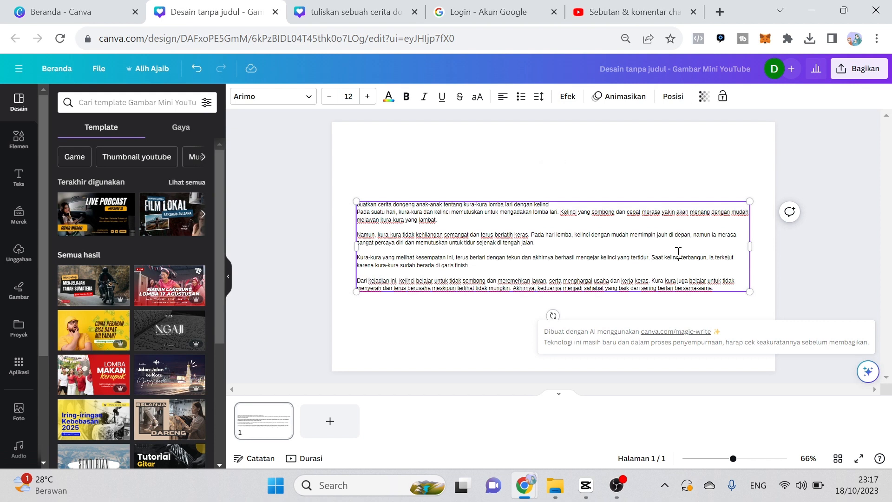
Step: Try lengthening the story with the Kembangkan teks option of Tulisan Ajaib, and undo the expansion
click(868, 372)
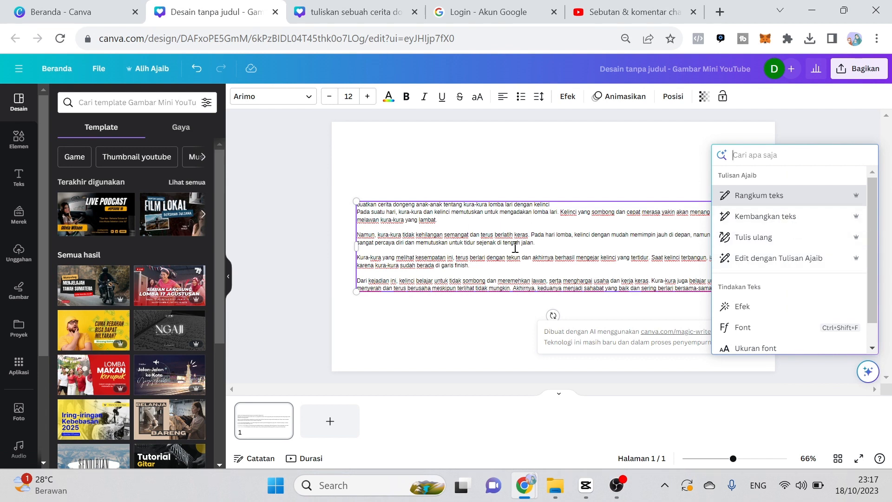
click(766, 217)
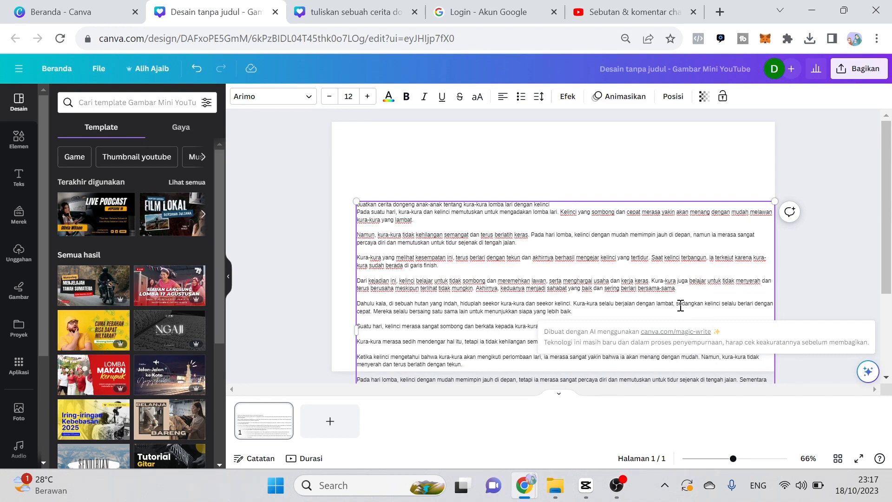
click(867, 371)
click(618, 189)
key(ctrl+z)
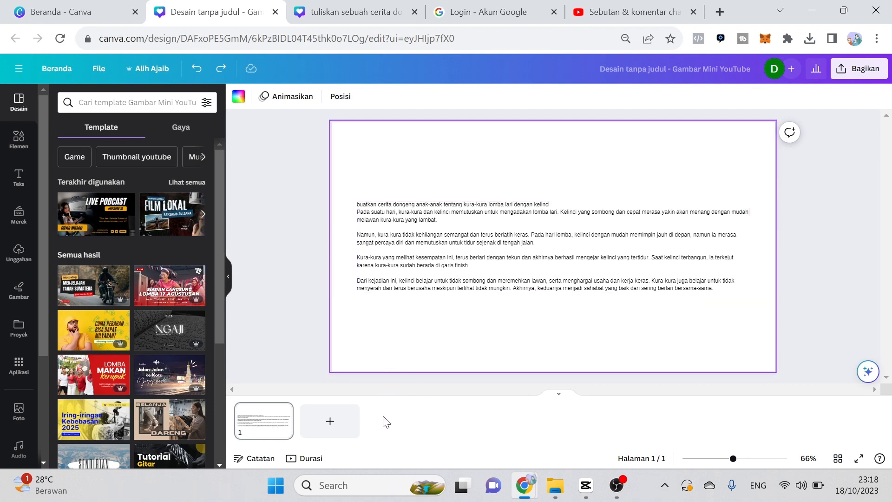
Step: Add a second blank page to the design and open the Media Ajaib app for text-to-image generation
click(330, 424)
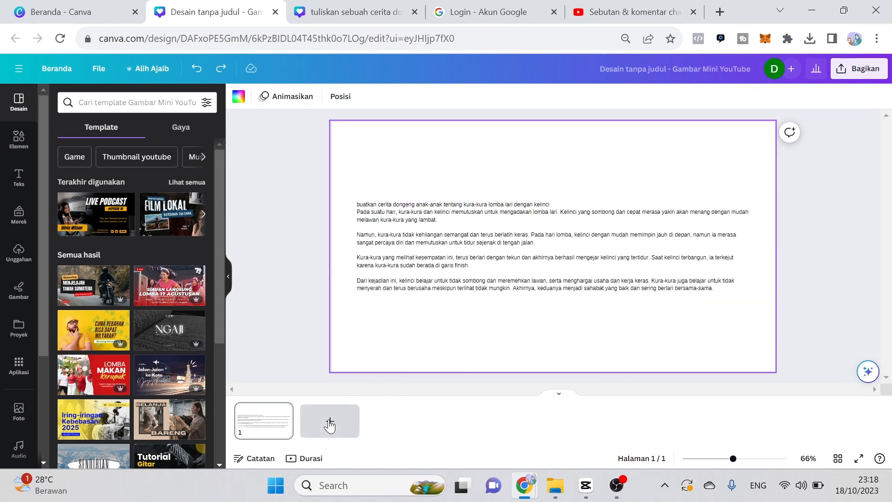
click(19, 368)
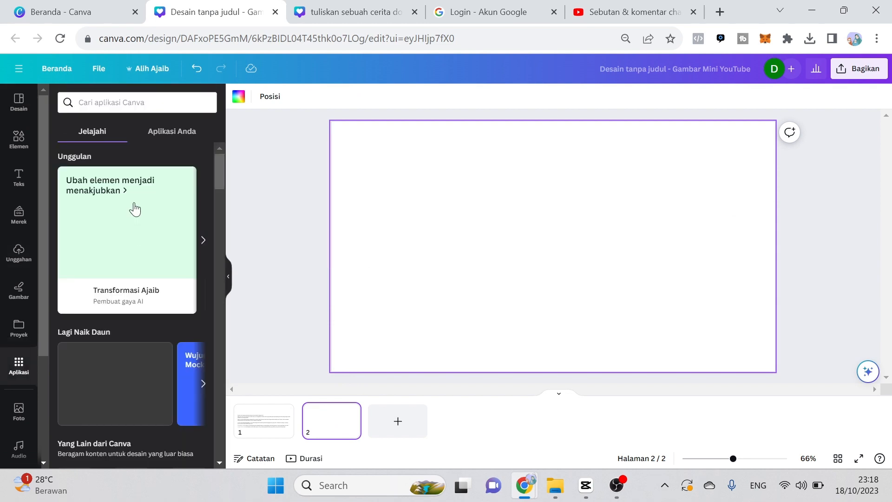
scroll(128, 325, down, 5)
scroll(90, 403, down, 3)
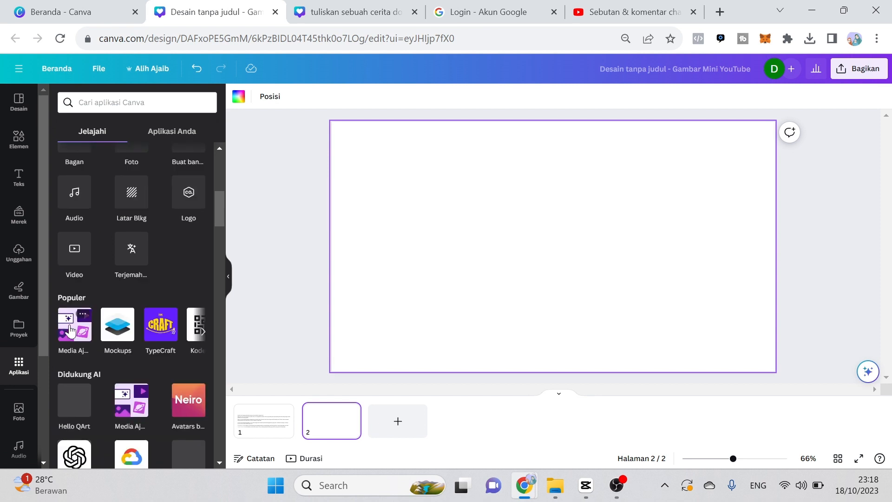
click(71, 334)
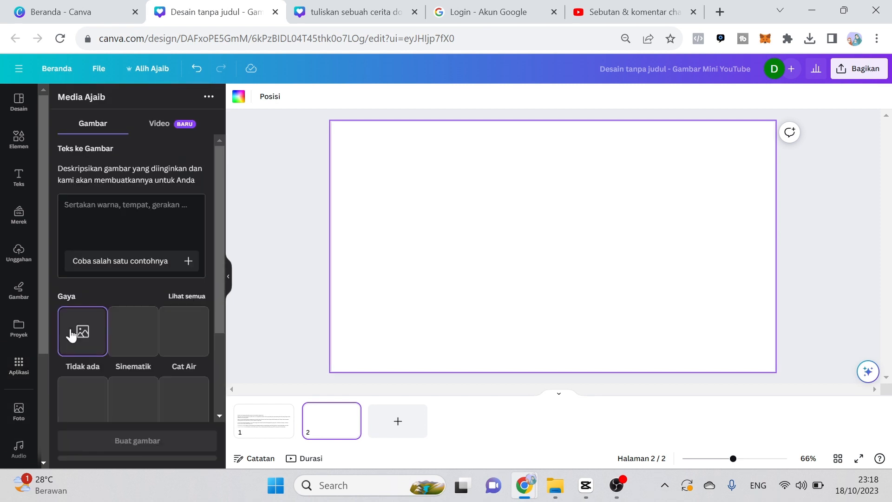
Step: Return to the story page and enter the image description "kura-kura sedang lomba lari dengan kelinci" in Media Ajaib
click(267, 421)
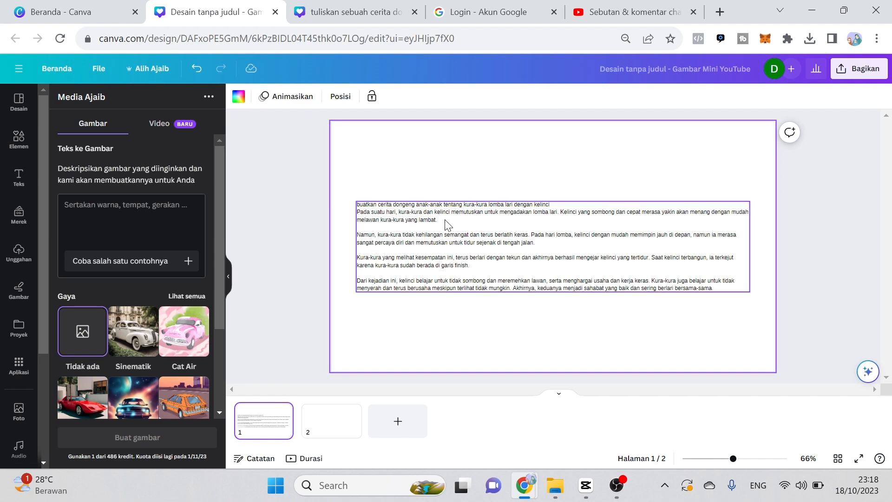
mouse_move(427, 220)
mouse_down()
mouse_move(388, 215)
mouse_move(424, 220)
mouse_up()
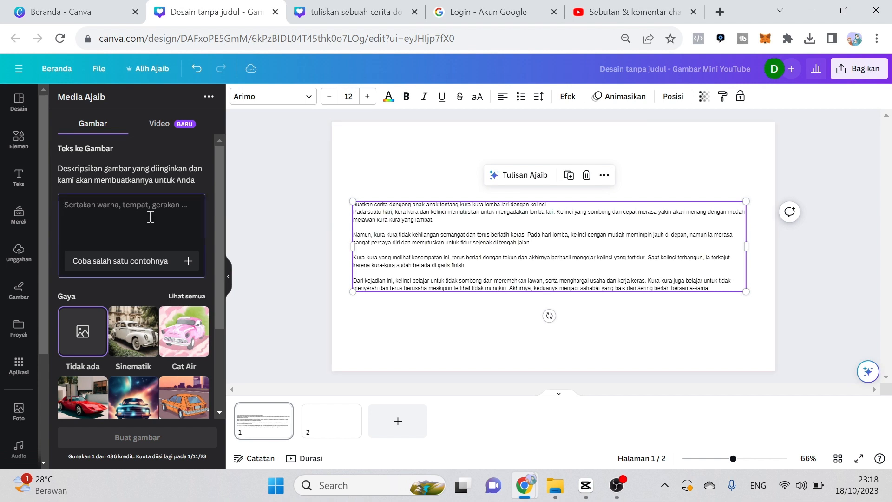
text(kur)
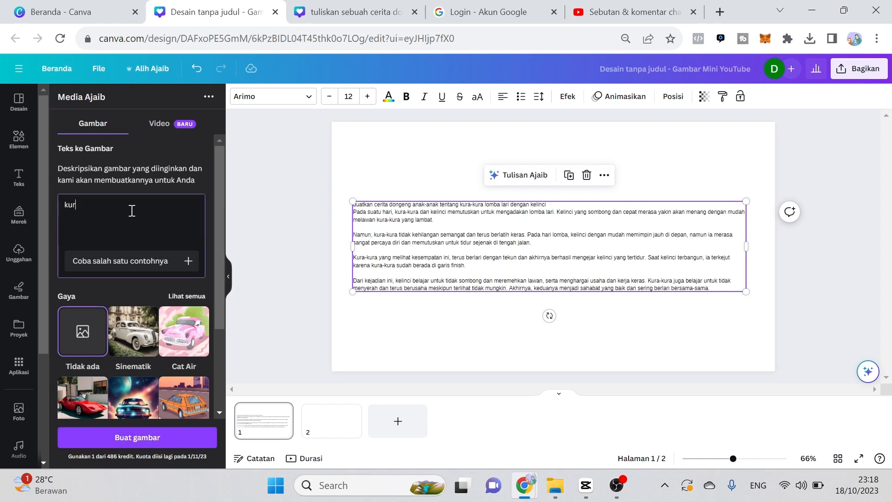
text(a-kura seddang lomba)
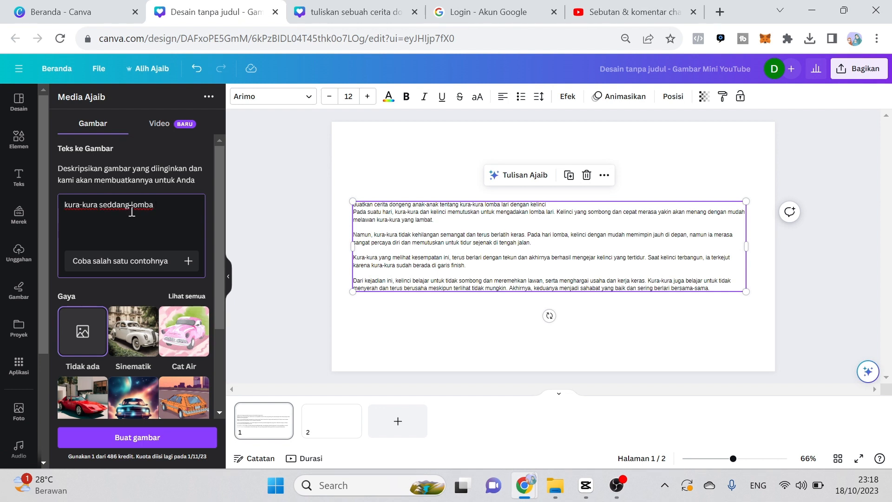
text( lari dengankelinci)
click(92, 216)
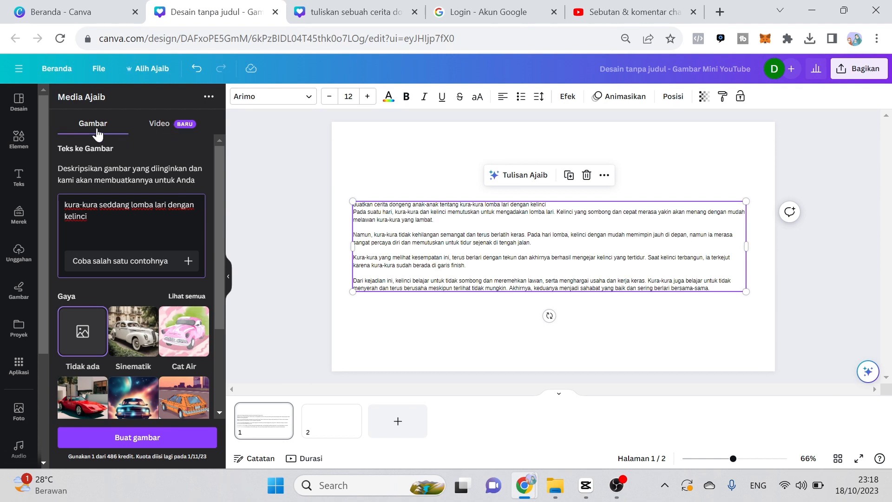
click(109, 196)
key(Delete)
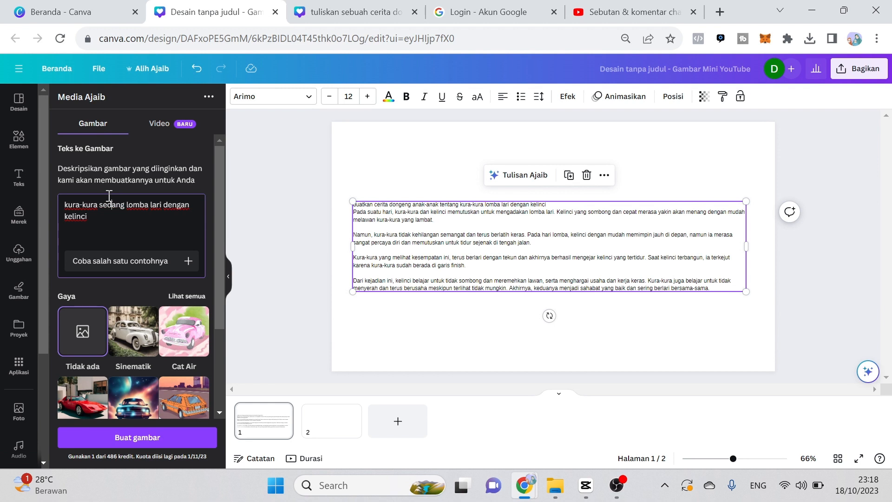
Step: Generate the images with the Horizontal aspect ratio and the Foto style
scroll(123, 295, down, 3)
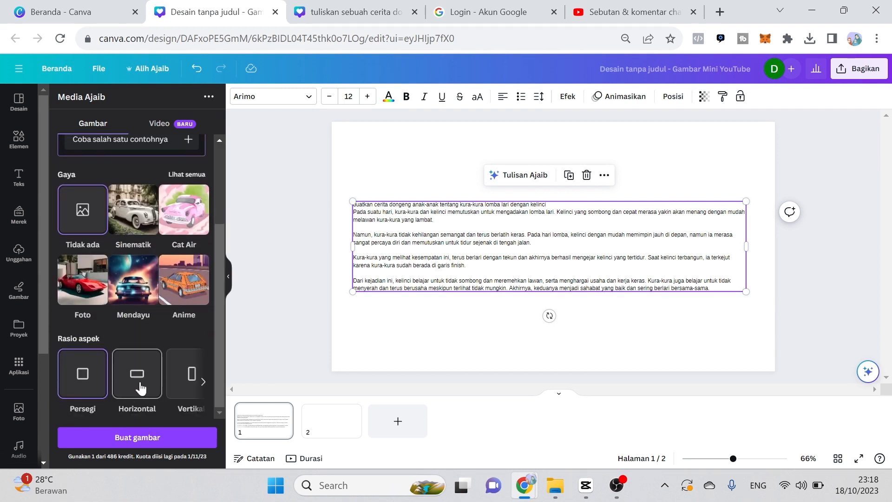
click(140, 387)
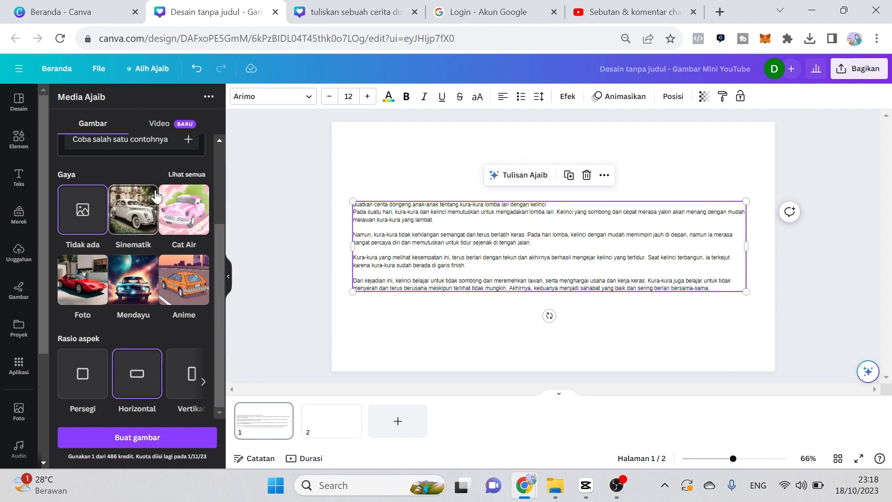
click(187, 174)
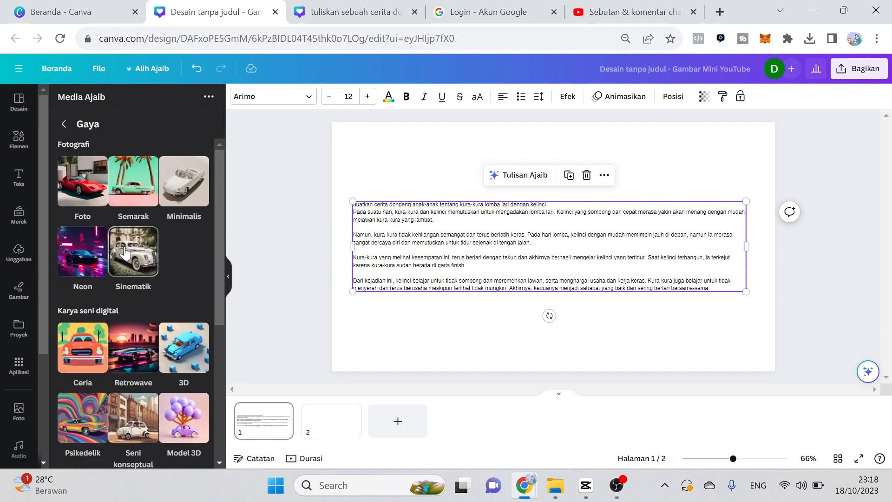
click(84, 186)
click(82, 184)
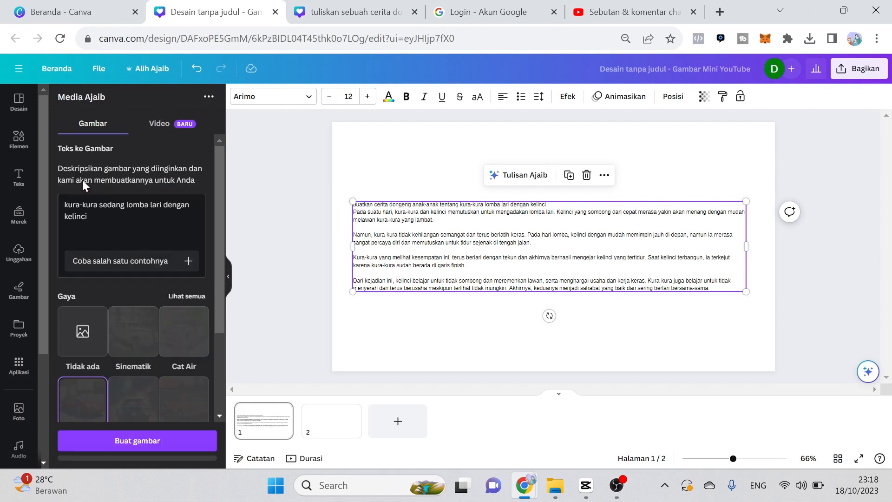
click(135, 440)
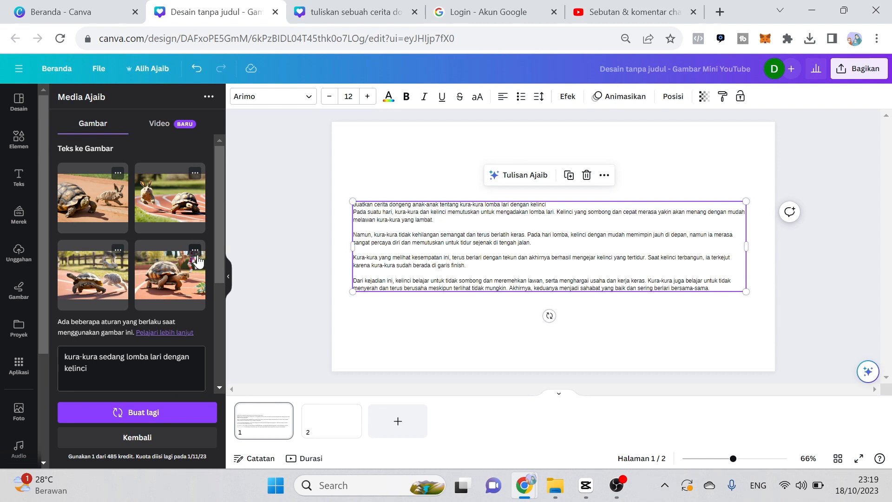
Step: Place the generated image of the large tortoise ahead of the running rabbit on page 2 and set it as the page background
click(324, 424)
drag(175, 228, 481, 231)
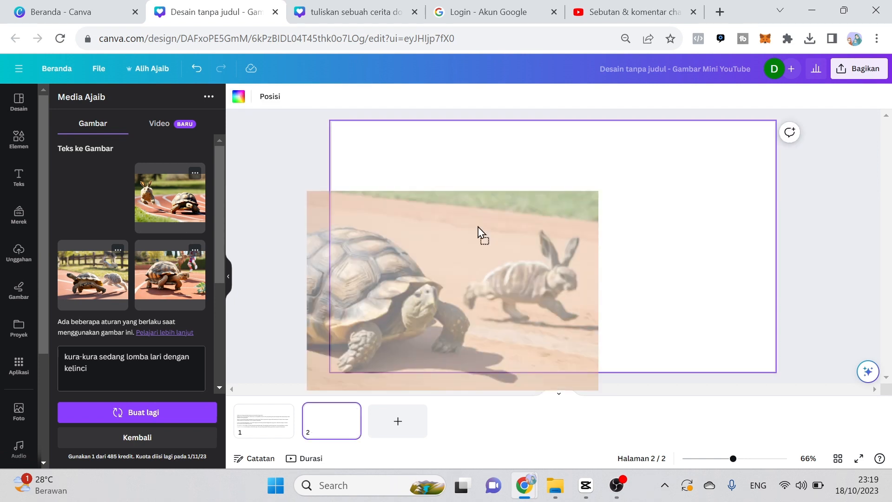
drag(478, 227, 479, 230)
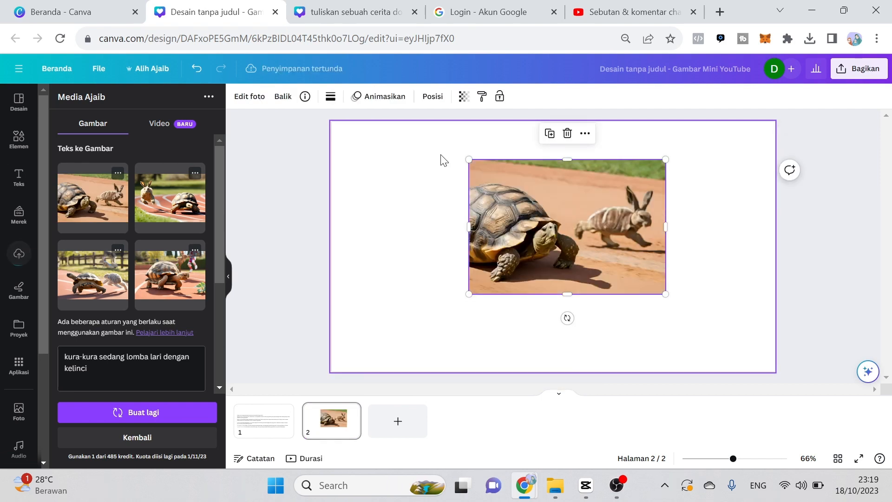
right_click(536, 183)
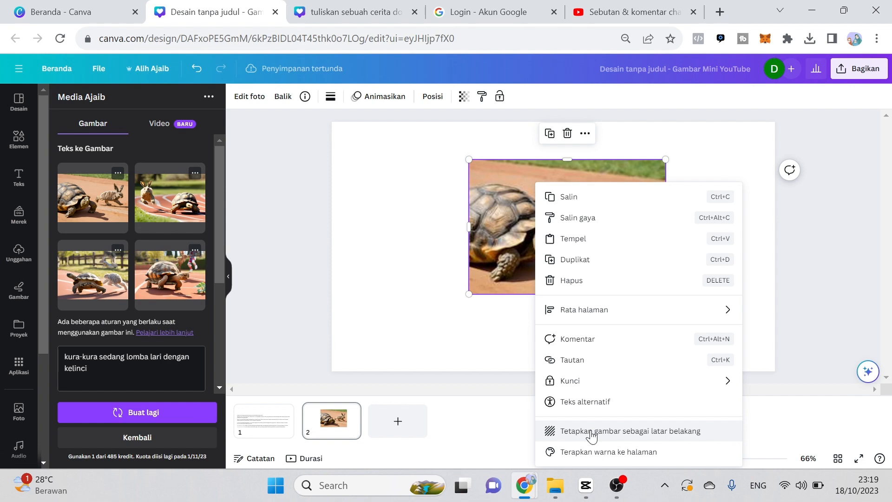
click(591, 433)
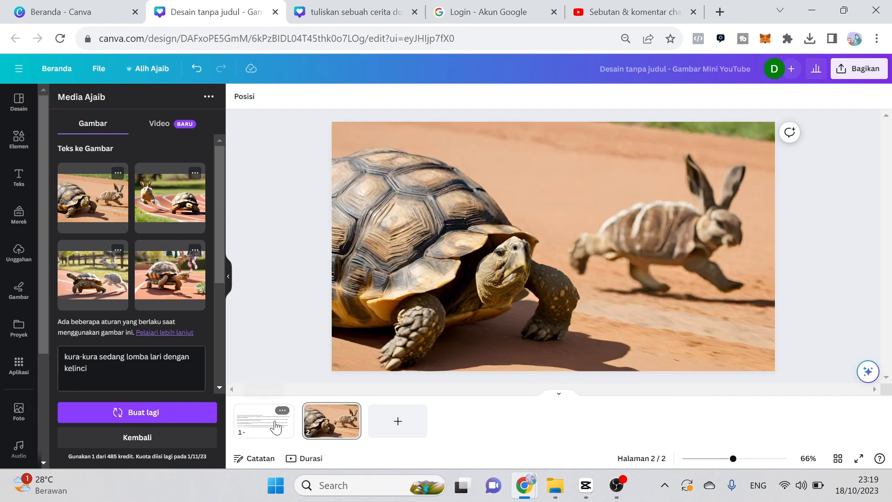
Step: Copy the story's first paragraph from page 1 into a bold text box on page 2, placed along the lower part of the picture
click(251, 432)
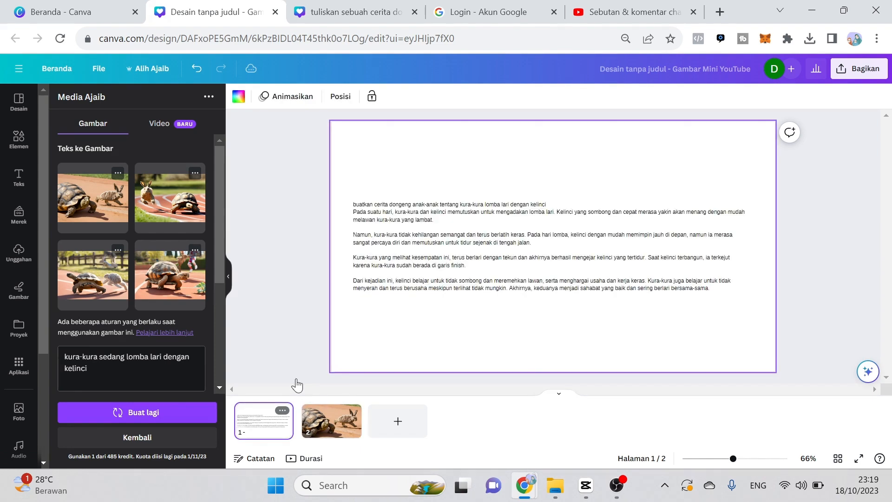
triple_click(366, 214)
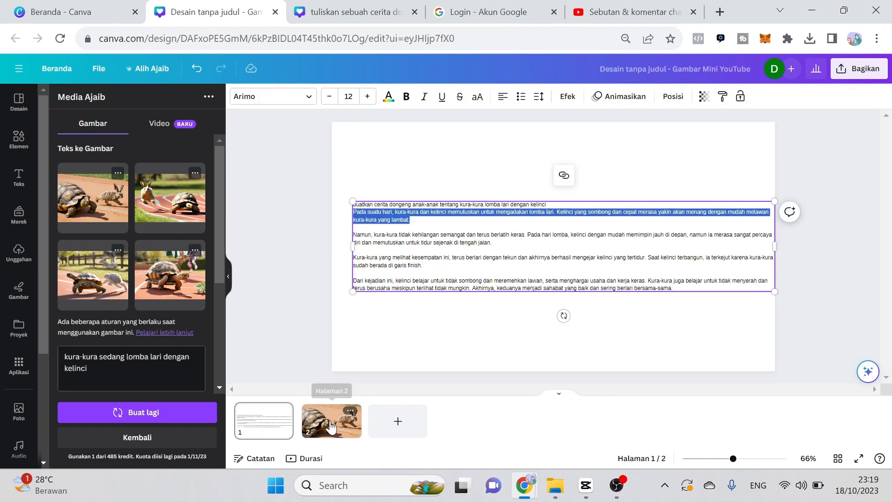
click(330, 426)
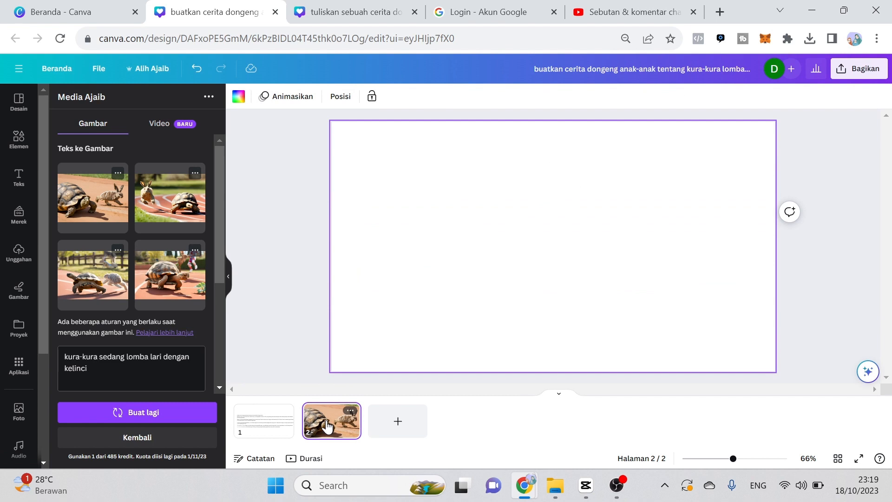
click(18, 179)
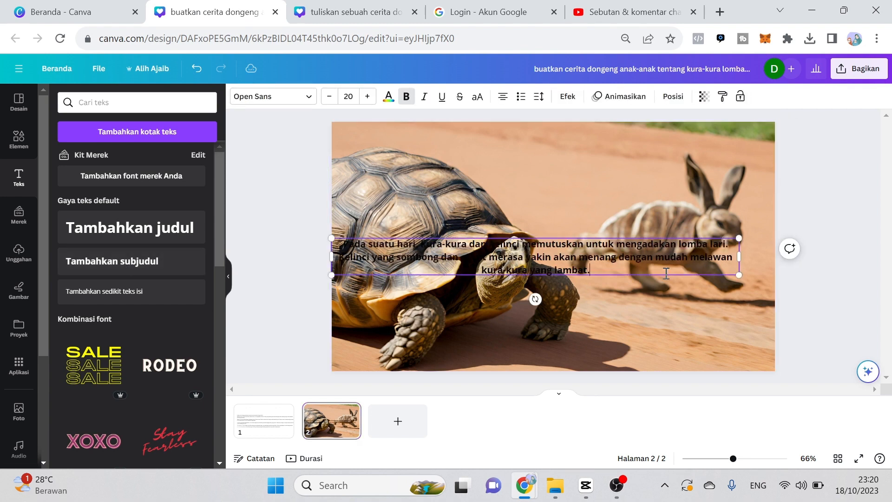
drag(666, 274, 682, 341)
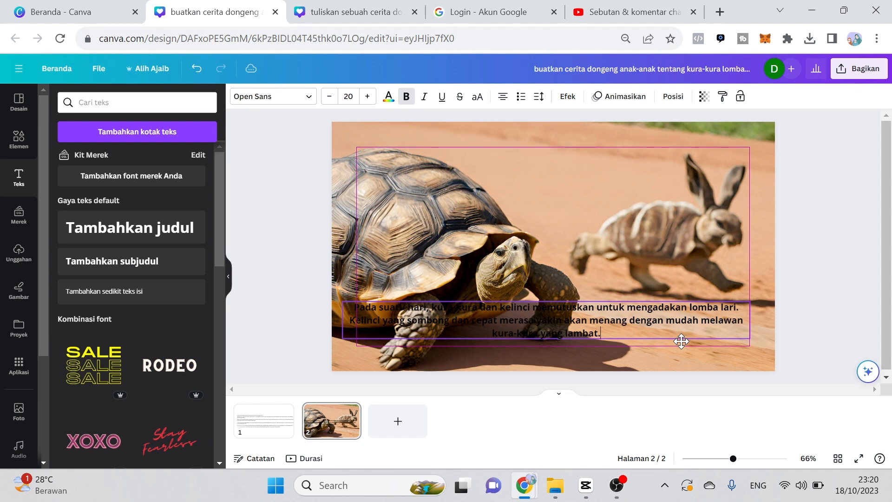
Step: Apply the Latar Belakang text effect with a white background to the caption on page 2
click(567, 97)
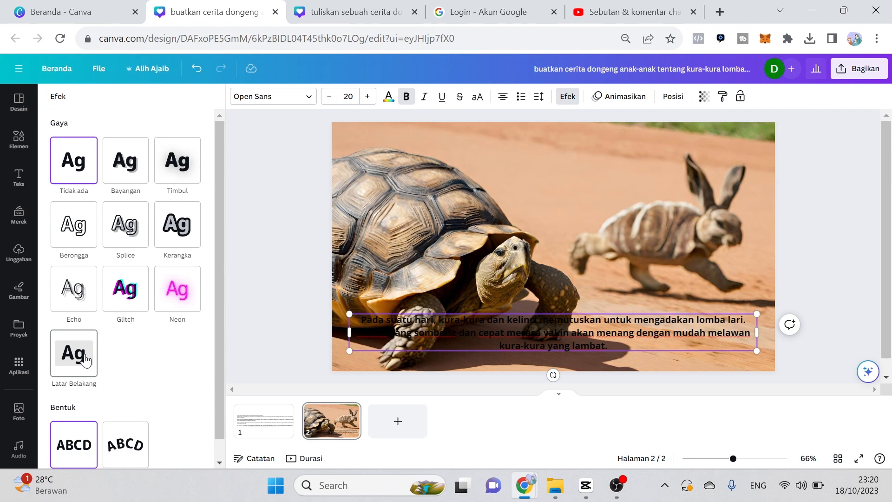
click(85, 358)
click(531, 260)
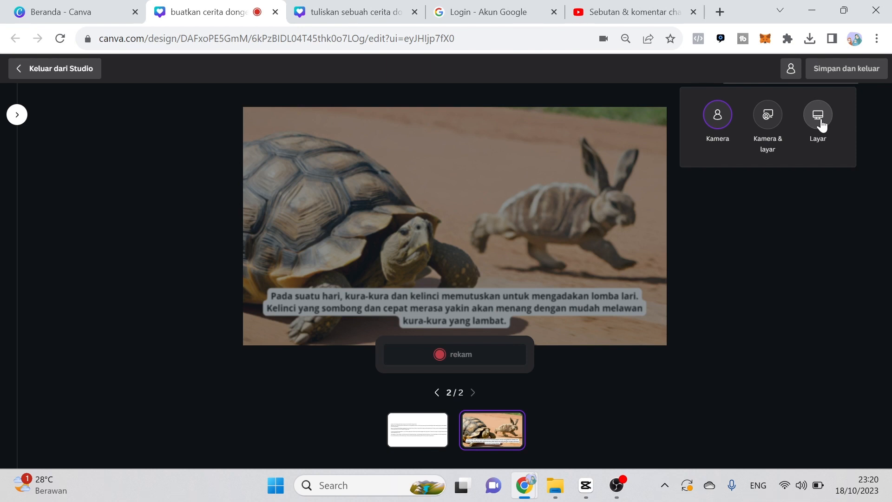
Step: Try the Layar recording source in the recording studio for page 2 and cancel the screen-sharing request
click(818, 116)
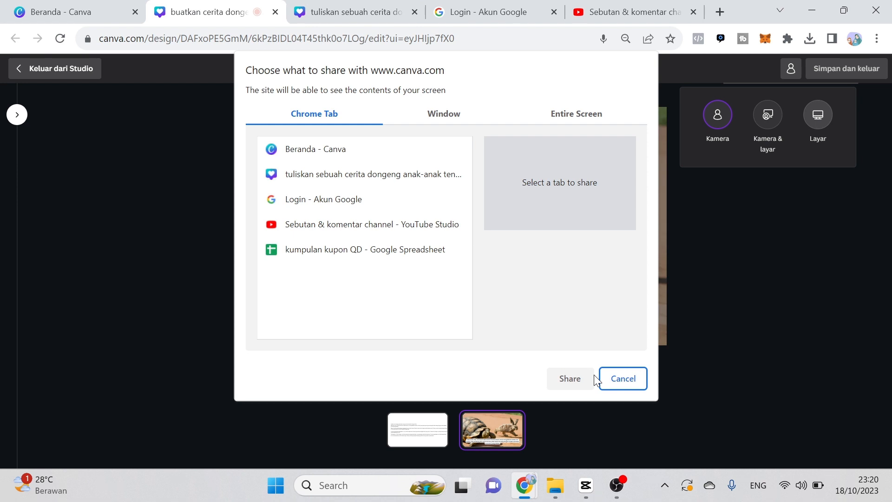
click(600, 378)
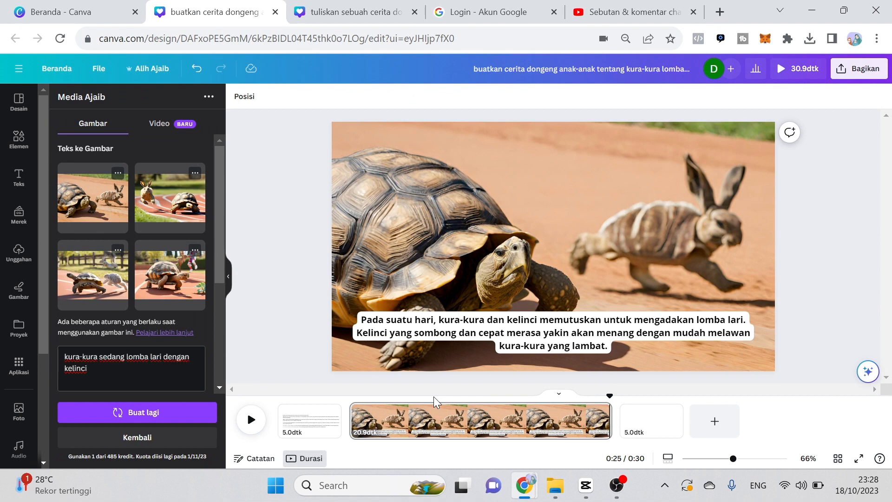
Step: Generate images for page 3 in Media Ajaib from the description "kura-kura berjalan lambat, kelinci tertidur pulas dihutan"
click(647, 424)
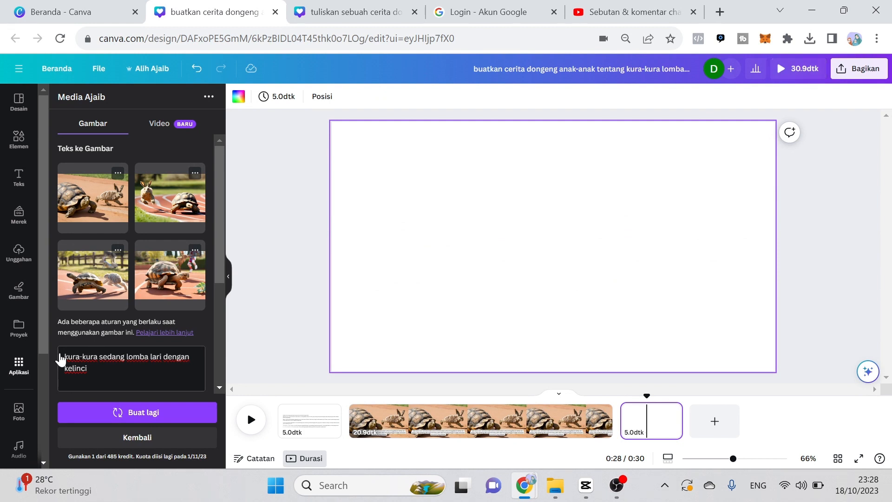
click(19, 371)
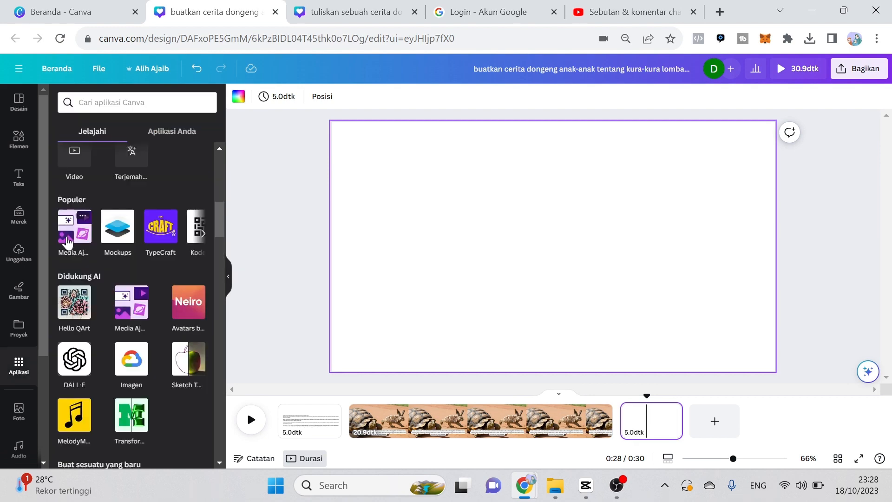
click(67, 240)
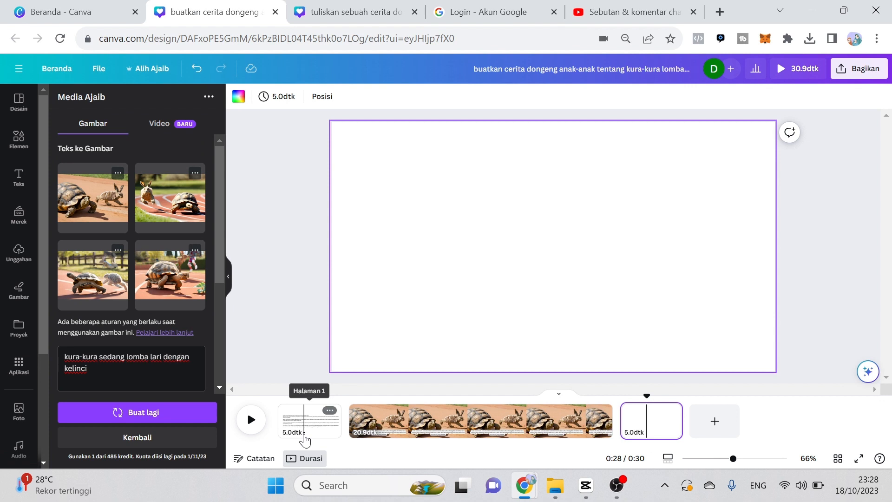
click(305, 436)
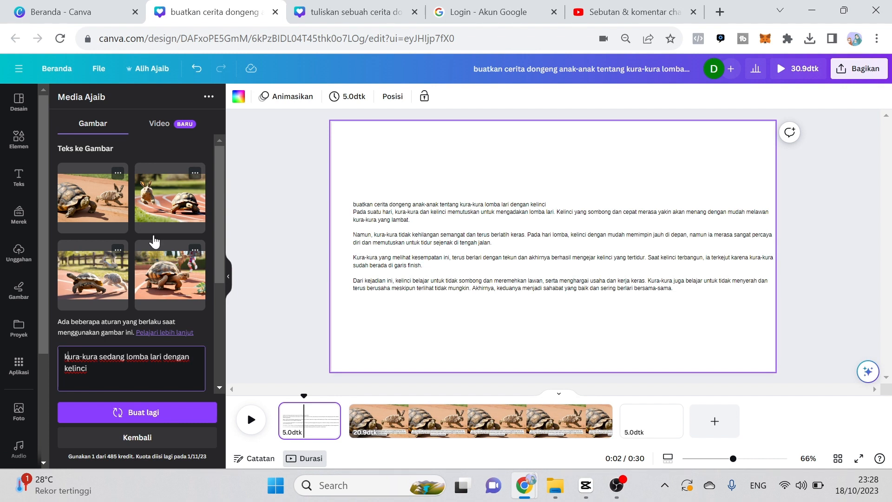
click(19, 254)
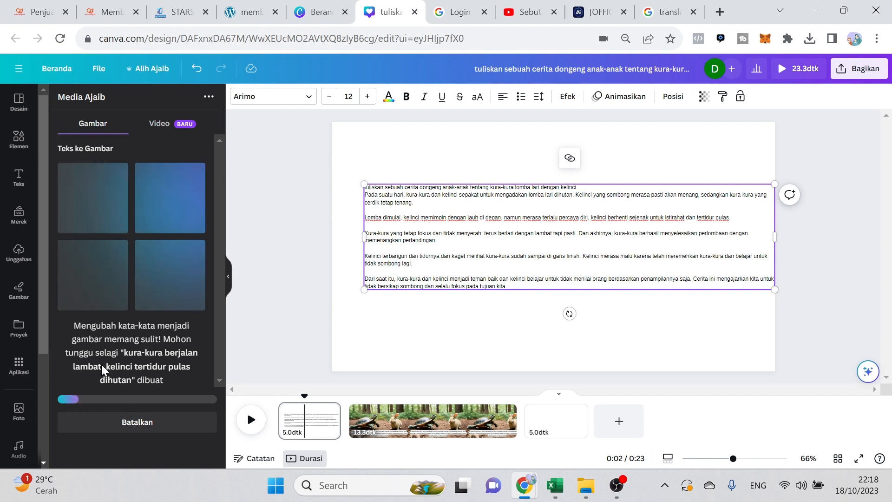
drag(432, 224, 499, 222)
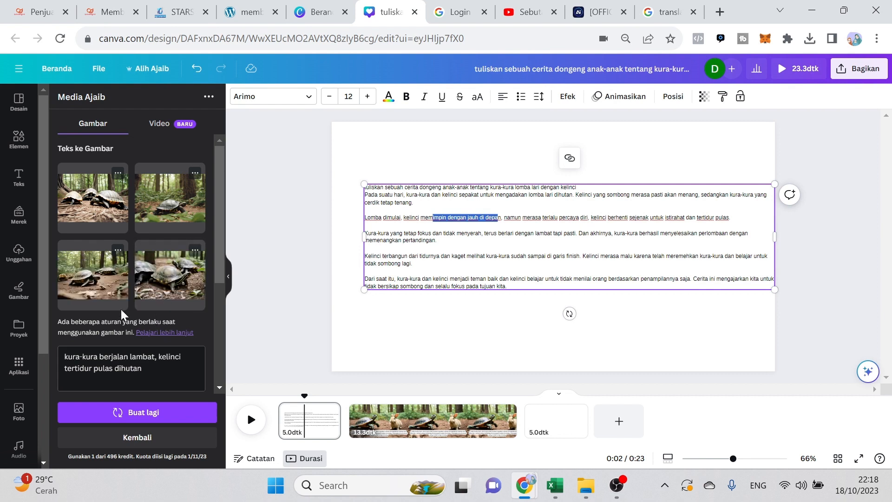
Step: Place the generated image of the lone forest tortoise on page 3 and set it as the page background
click(549, 426)
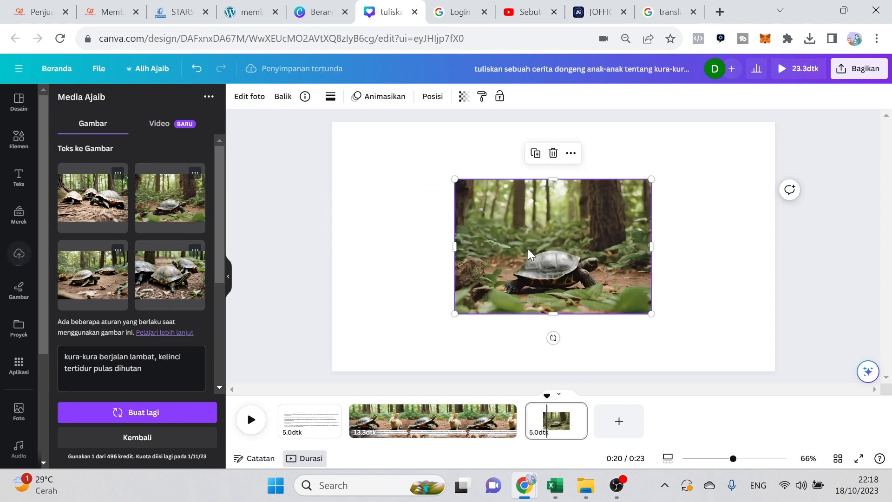
right_click(527, 249)
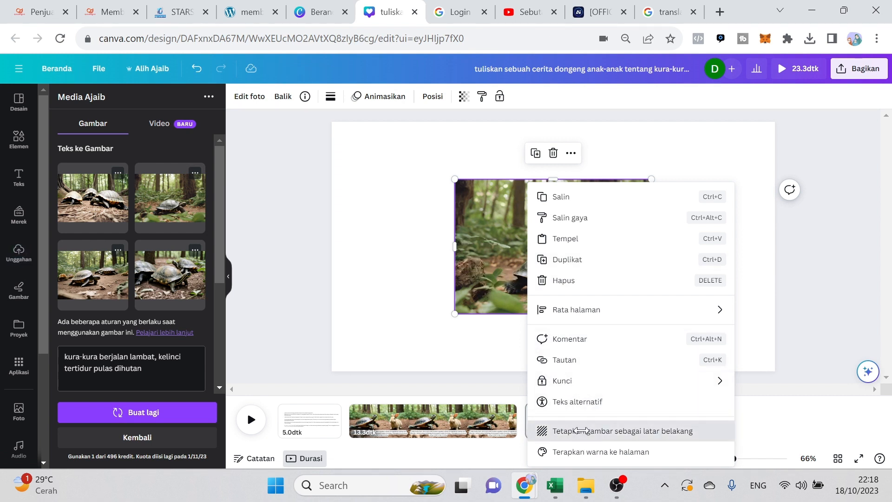
click(582, 432)
click(311, 424)
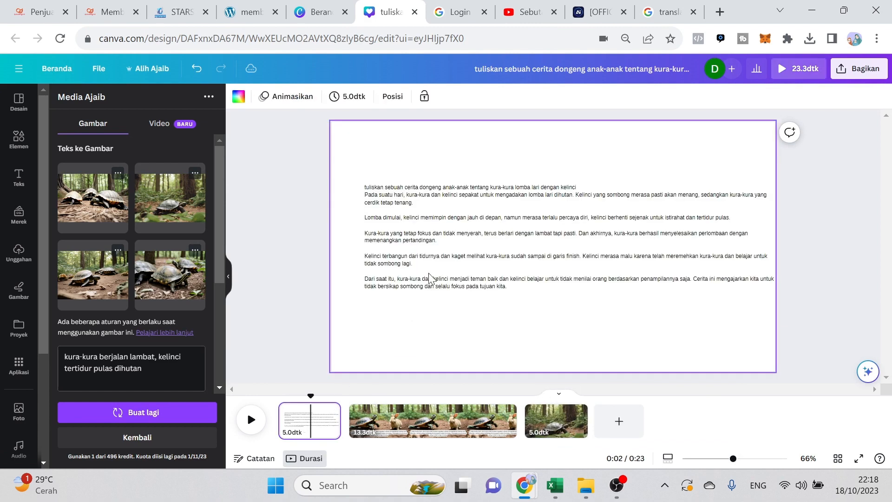
click(415, 224)
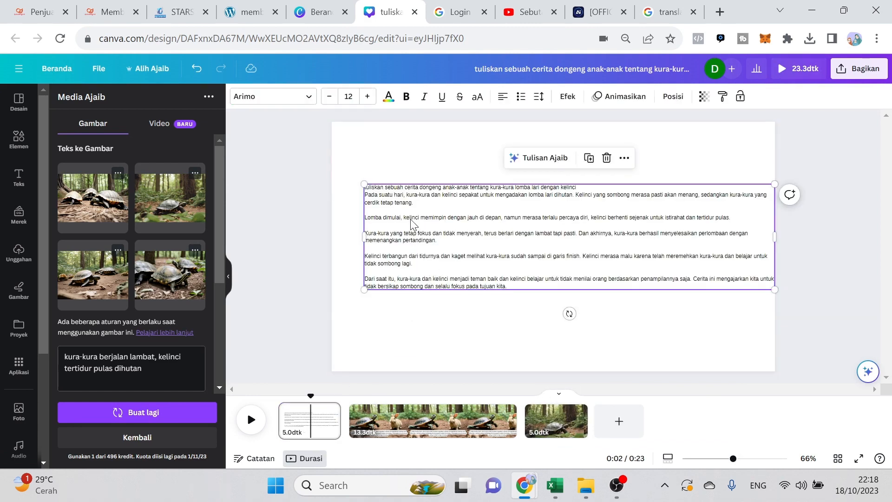
double_click(411, 219)
click(388, 217)
drag(367, 218, 731, 219)
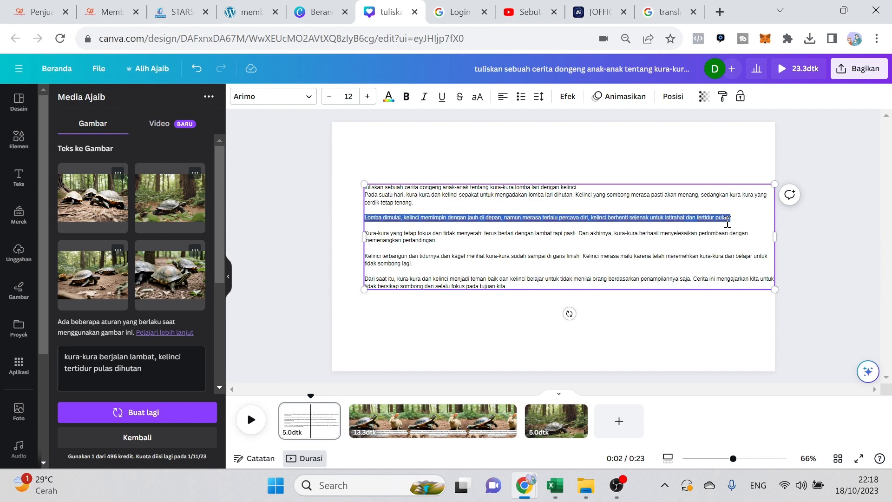
click(560, 415)
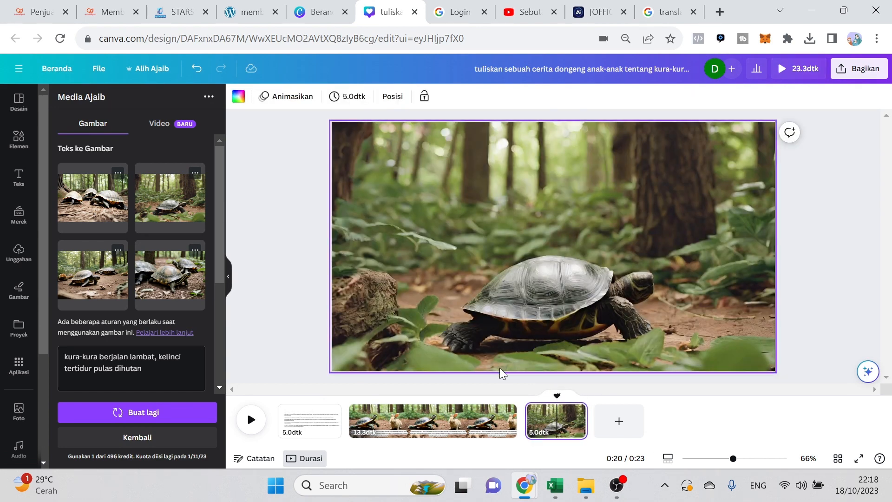
Step: Copy the styled caption text box from page 2 onto page 3
click(419, 427)
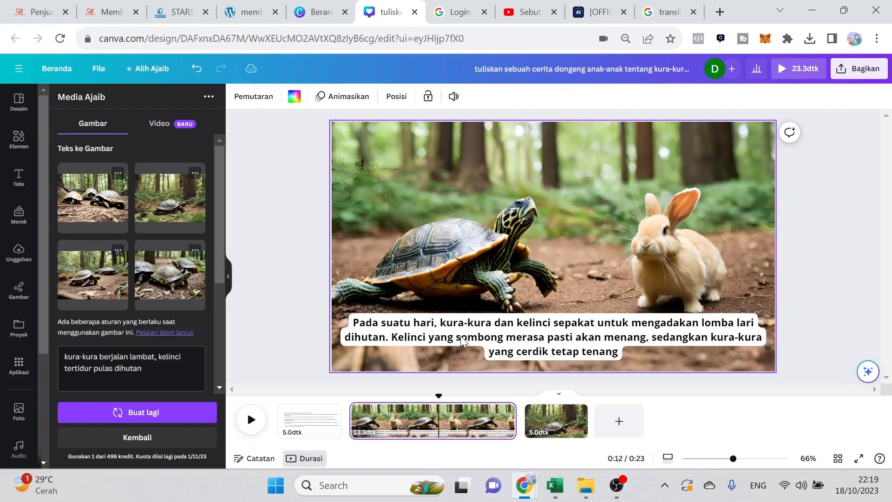
click(467, 332)
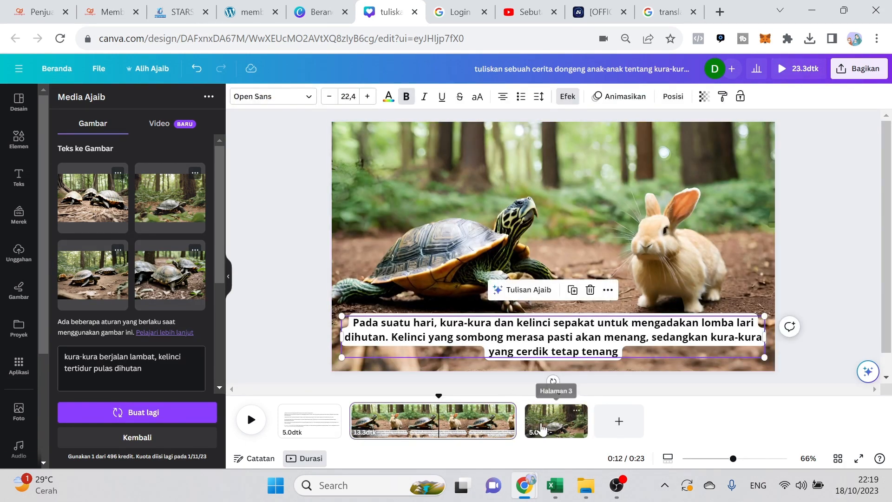
click(556, 420)
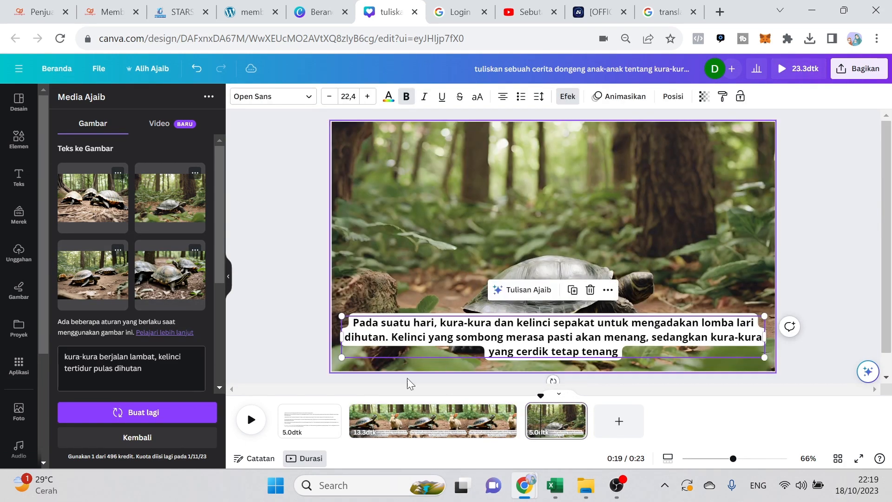
Step: Replace the caption on page 3 with the story paragraph beginning "Lomba dimulai, kelinci memimpin dengan jauh di depan", copied from page 1
click(302, 420)
click(407, 218)
click(380, 217)
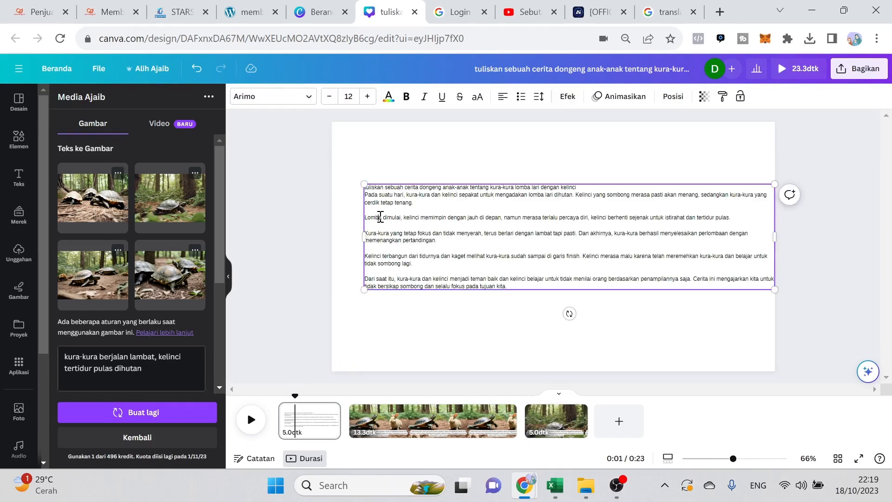
drag(366, 214, 519, 217)
click(374, 217)
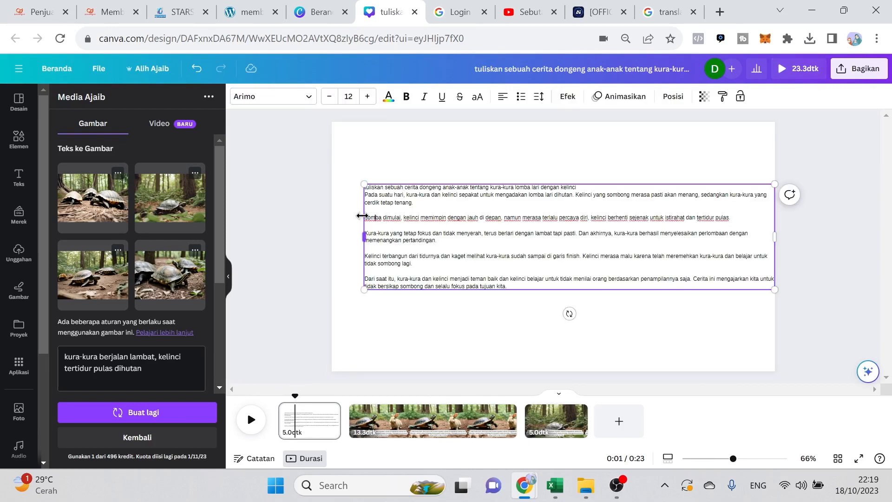
drag(366, 217, 731, 217)
key(ctrl+c)
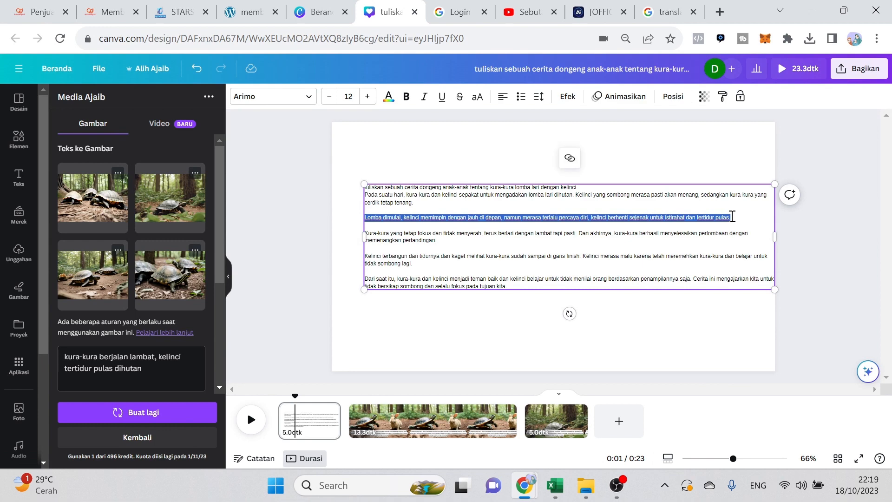
click(557, 423)
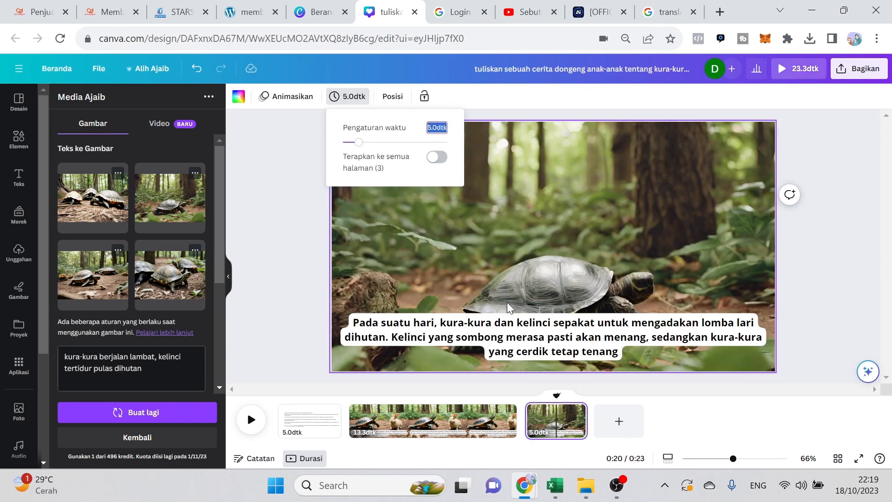
double_click(514, 331)
key(ctrl+v)
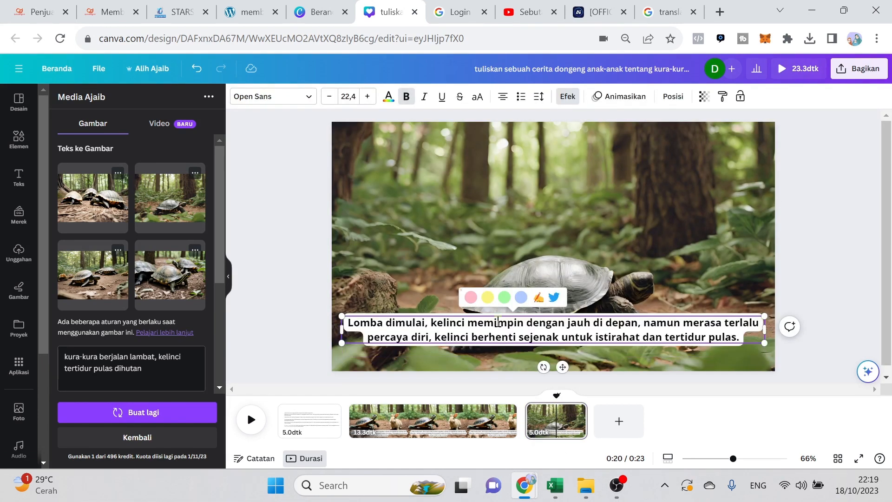
click(596, 259)
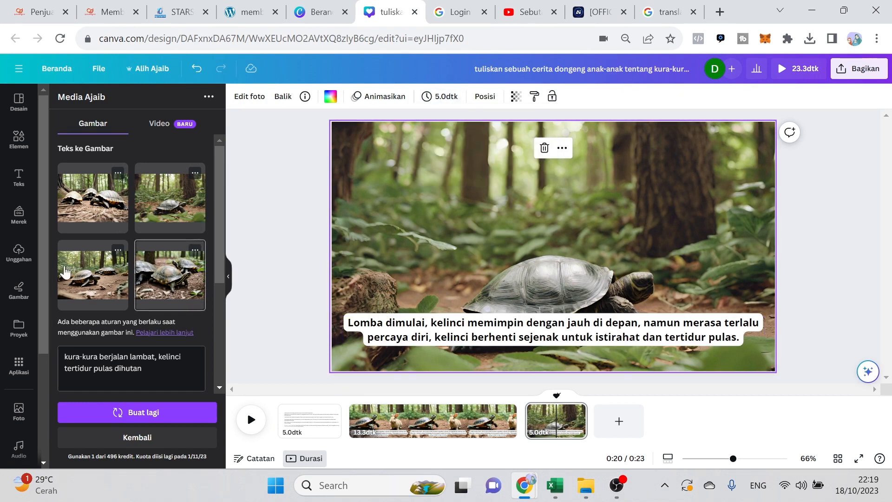
Step: Open the self-recording studio for page 3 from the uploads
click(16, 255)
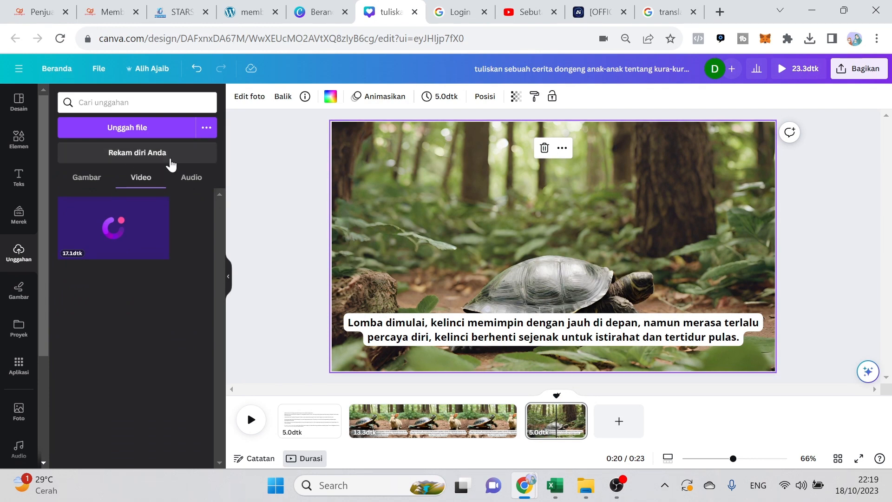
click(145, 153)
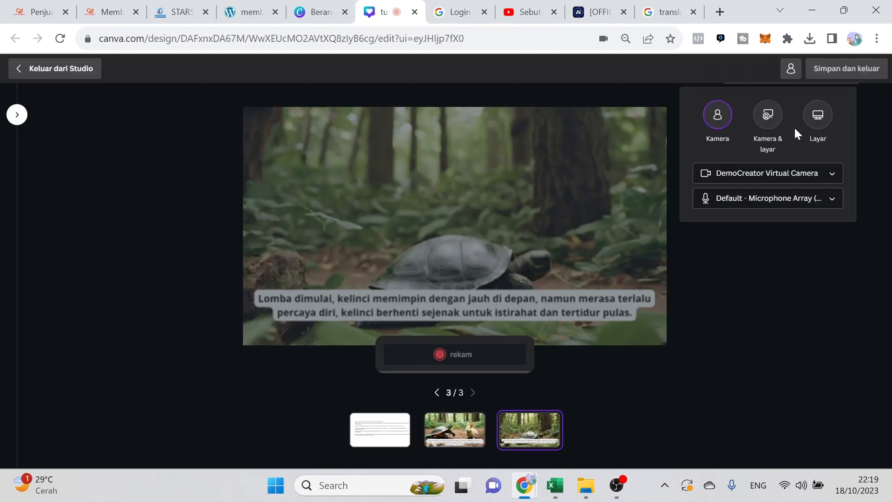
click(817, 116)
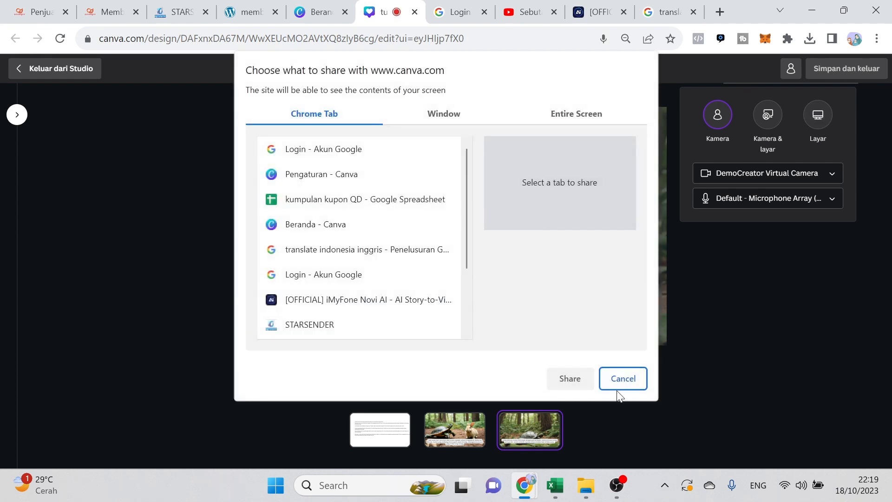
click(622, 379)
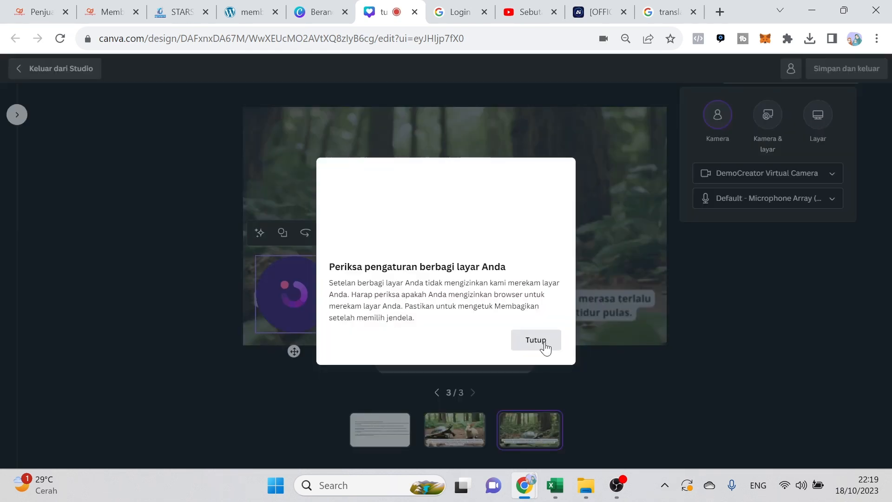
click(539, 343)
Step: Place the camera bubble above the page 3 caption, record the narration for that page, and save it to the design
mouse_move(310, 303)
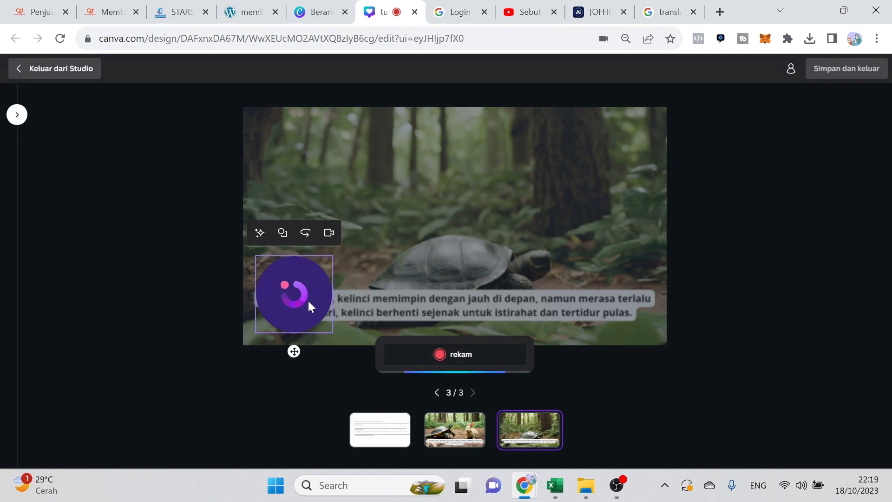
drag(309, 302, 312, 227)
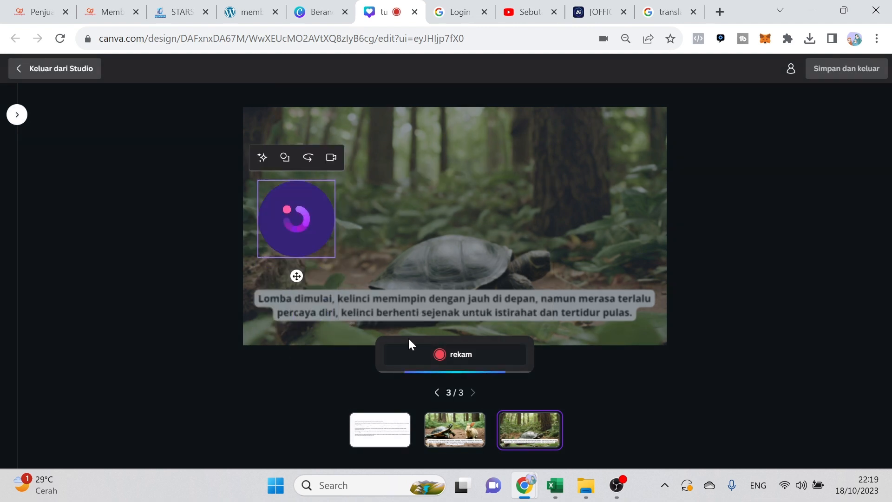
click(454, 361)
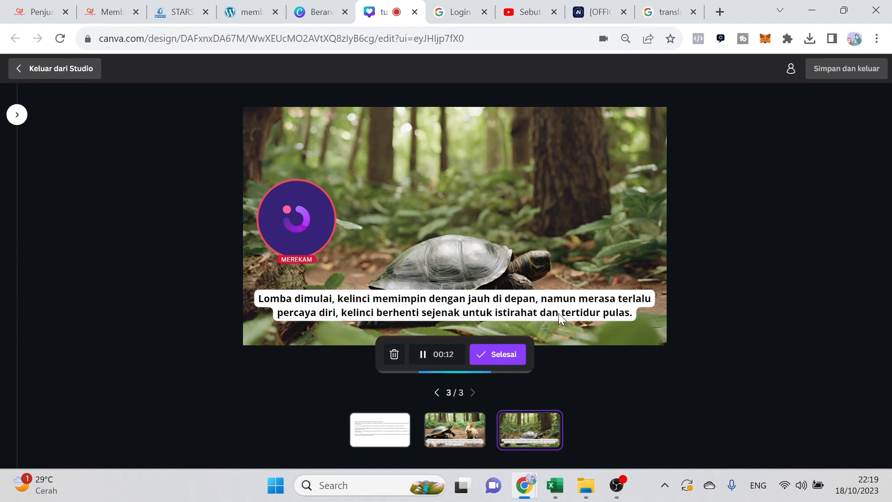
click(500, 356)
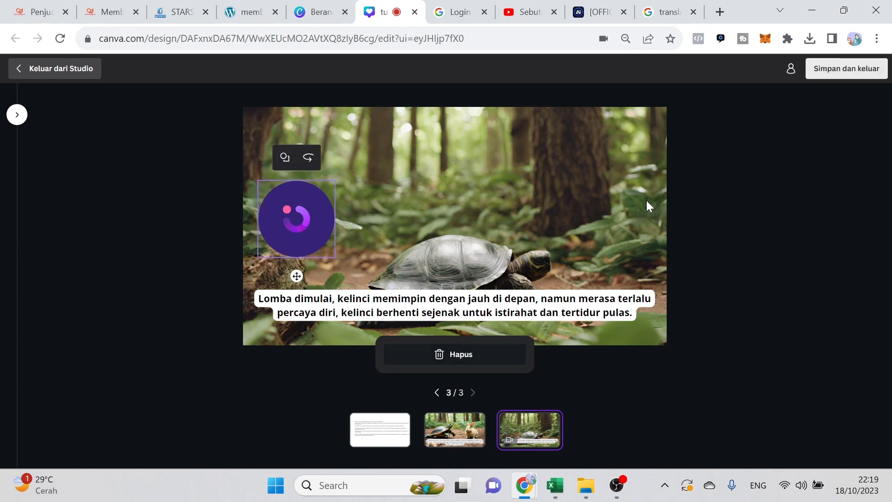
click(832, 69)
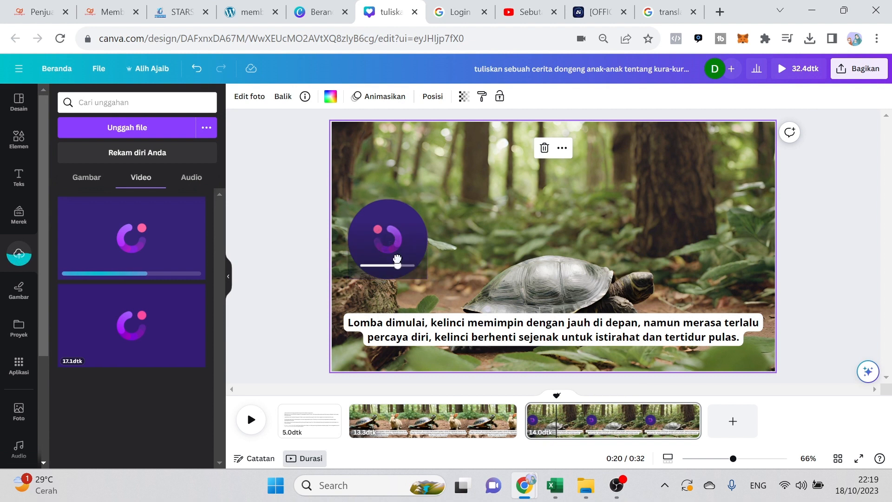
Step: Shrink the circular recording on page 3 to a tiny size and hide it within the caption text
mouse_move(423, 278)
click(413, 224)
drag(426, 199, 363, 274)
drag(362, 304, 500, 355)
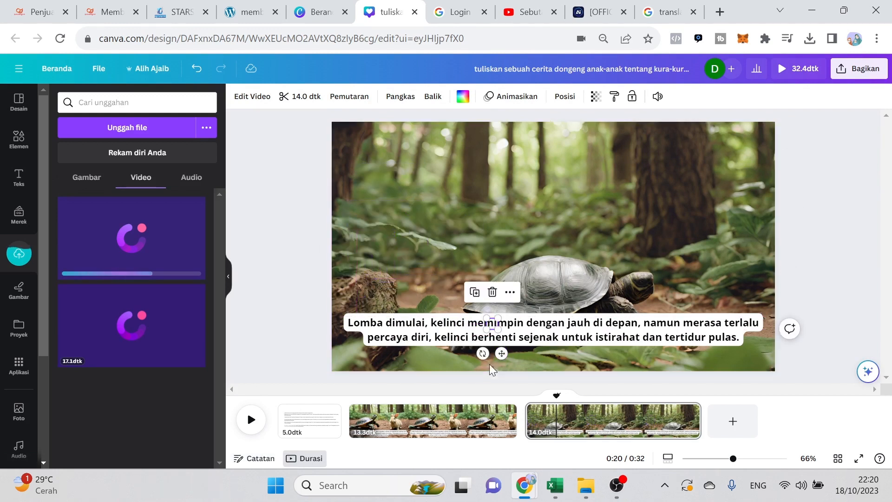
click(317, 425)
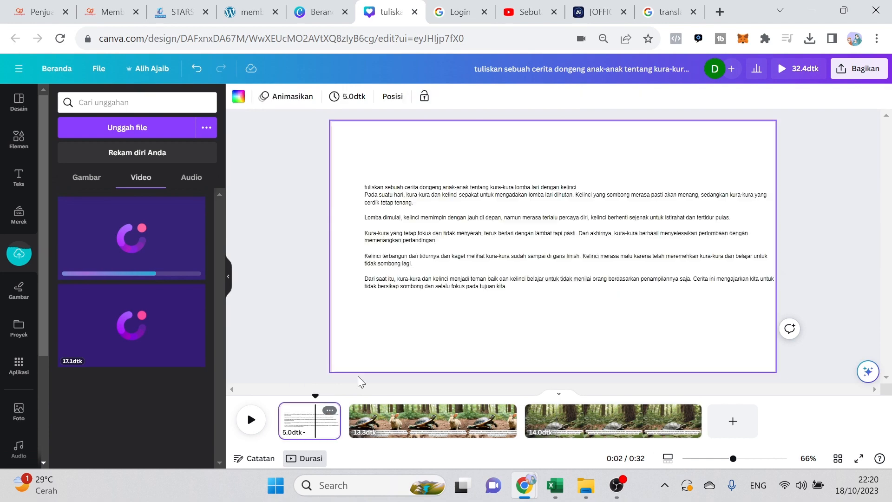
click(416, 244)
click(399, 263)
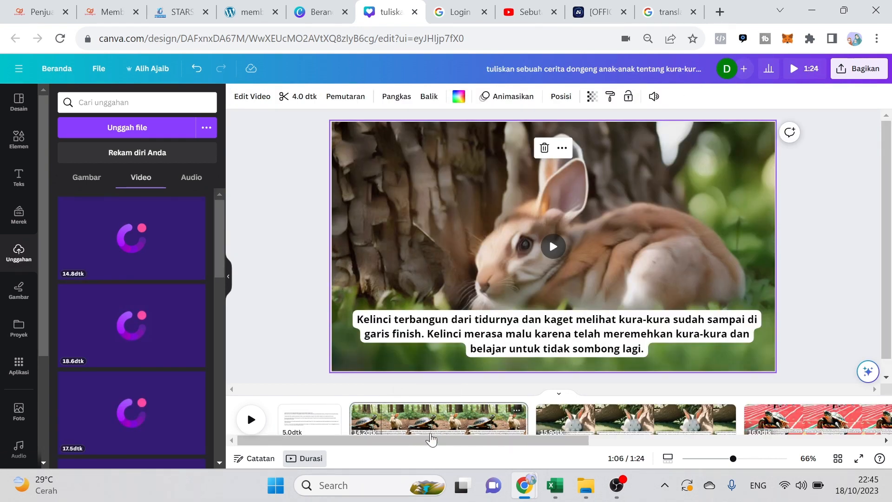
Step: Review the opening race illustration page and compare the image and video generation sections of Media Ajaib
click(464, 430)
drag(464, 439, 418, 442)
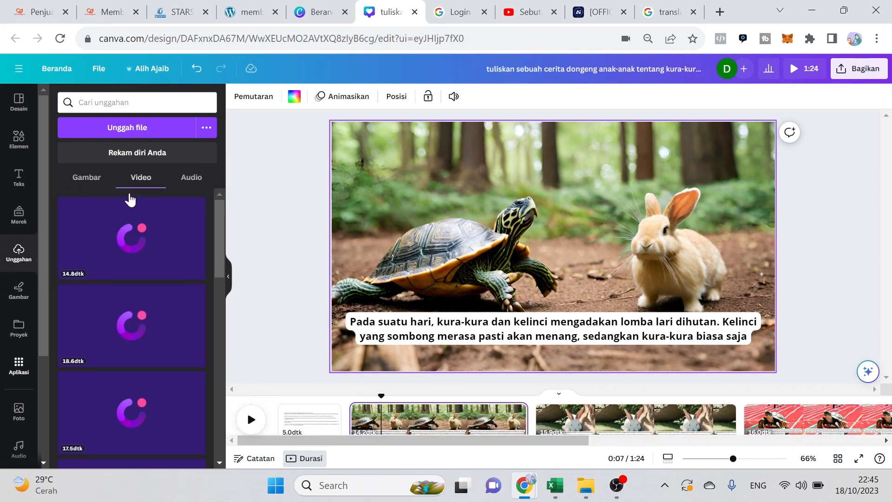
scroll(111, 334, down, 3)
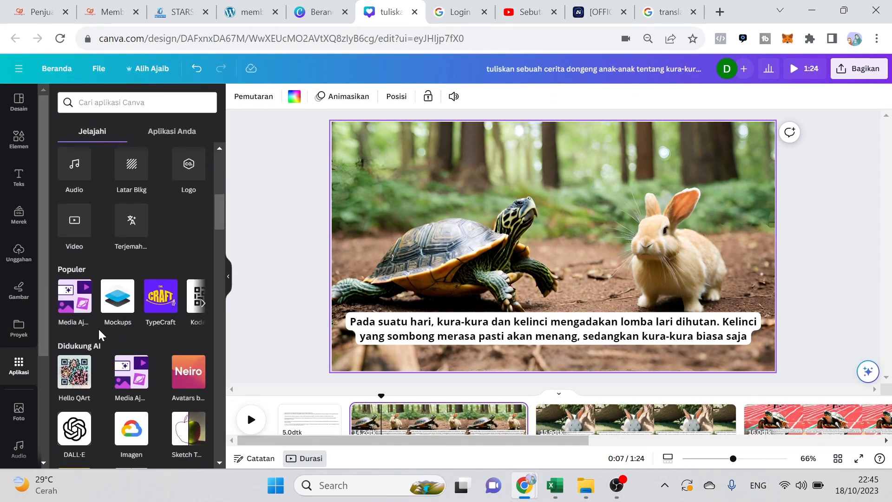
click(77, 312)
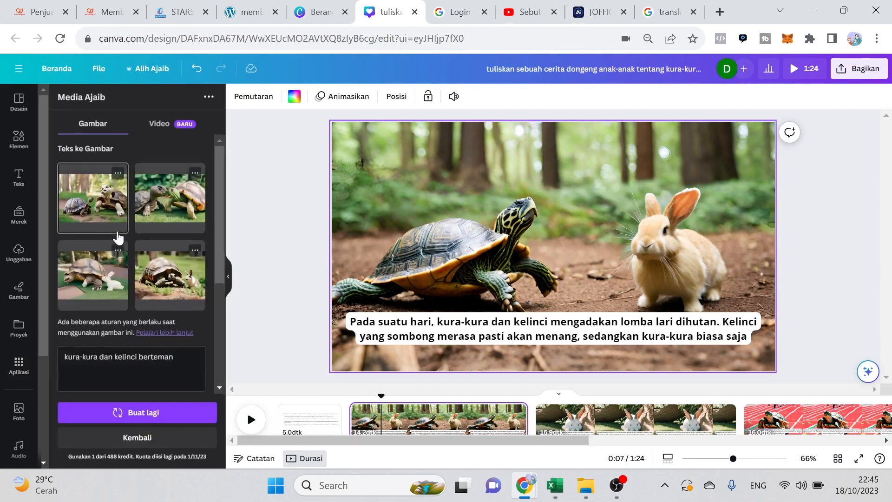
click(161, 128)
click(88, 128)
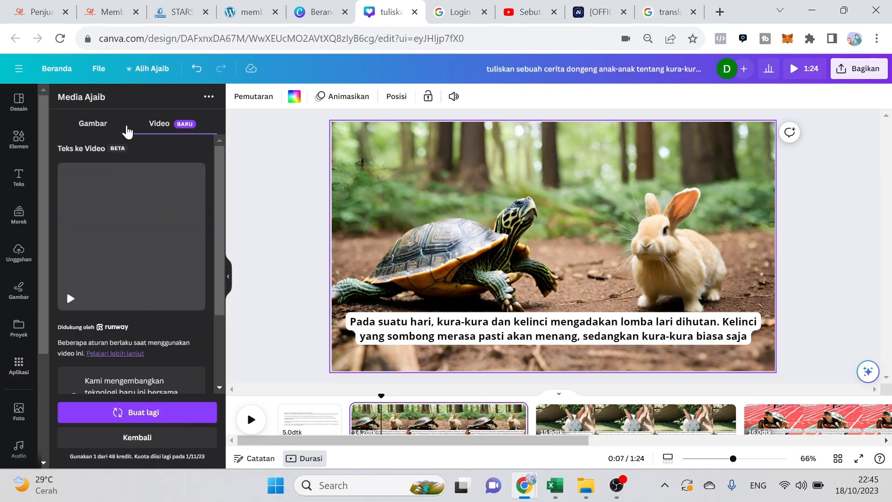
click(158, 125)
click(93, 128)
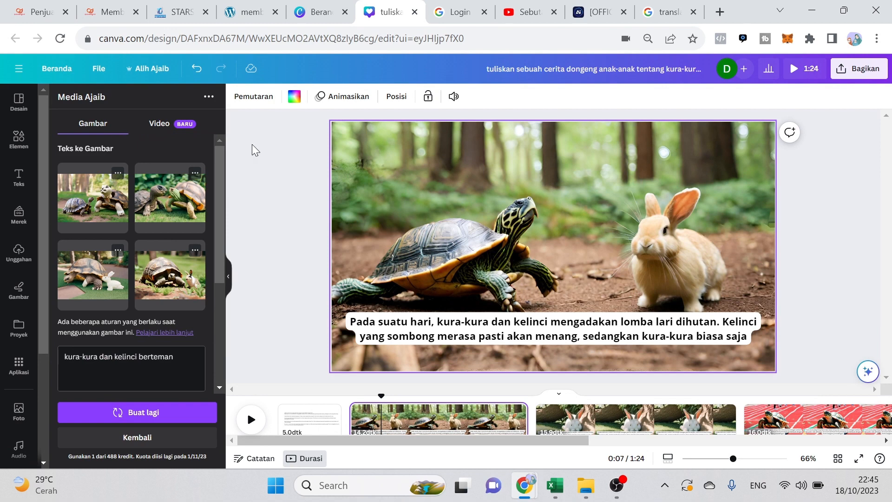
Step: Delete the first page containing the raw story text
click(316, 424)
click(329, 411)
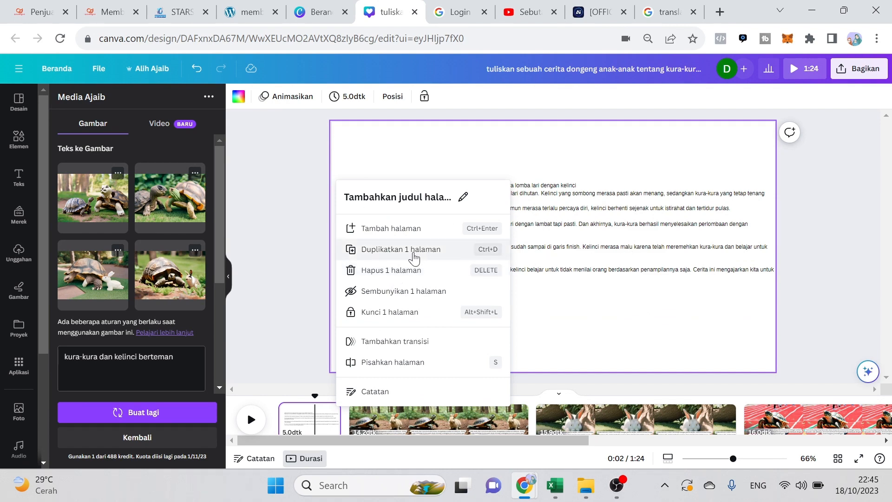
click(394, 271)
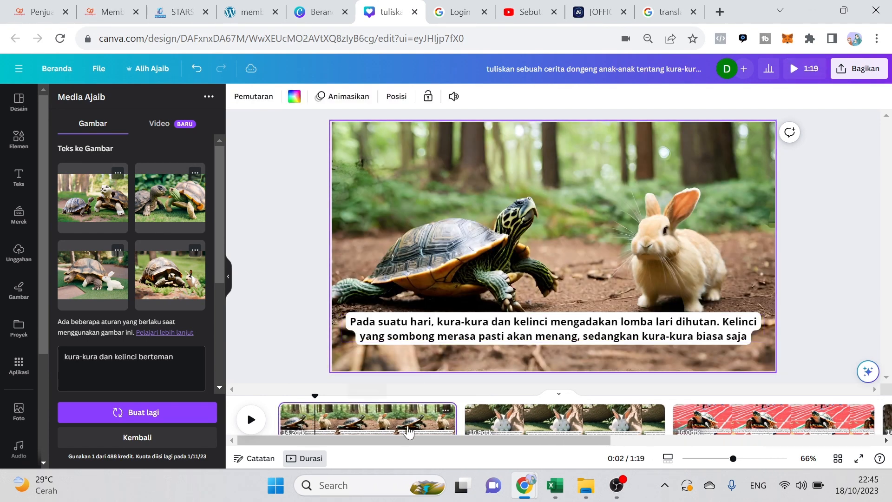
Step: Add a Larut transition between the tortoise-and-rabbit page and the white rabbit page
scroll(443, 416, right, 2)
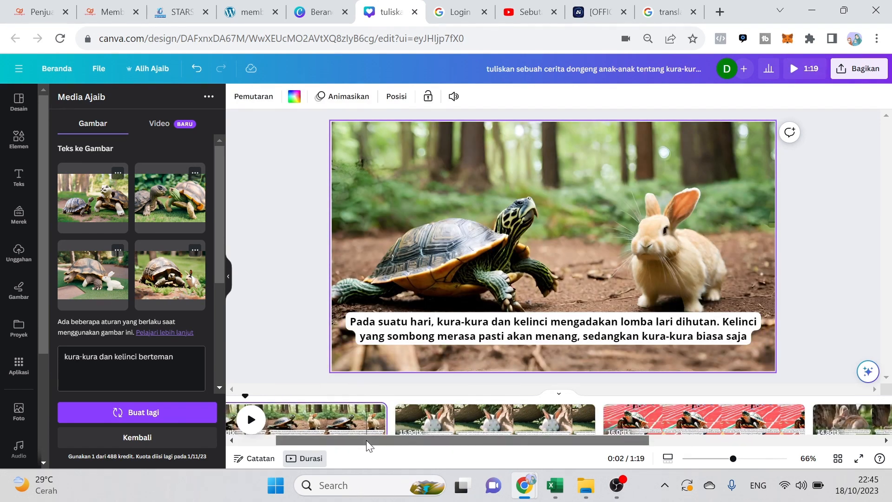
scroll(368, 441, left, 2)
mouse_move(465, 435)
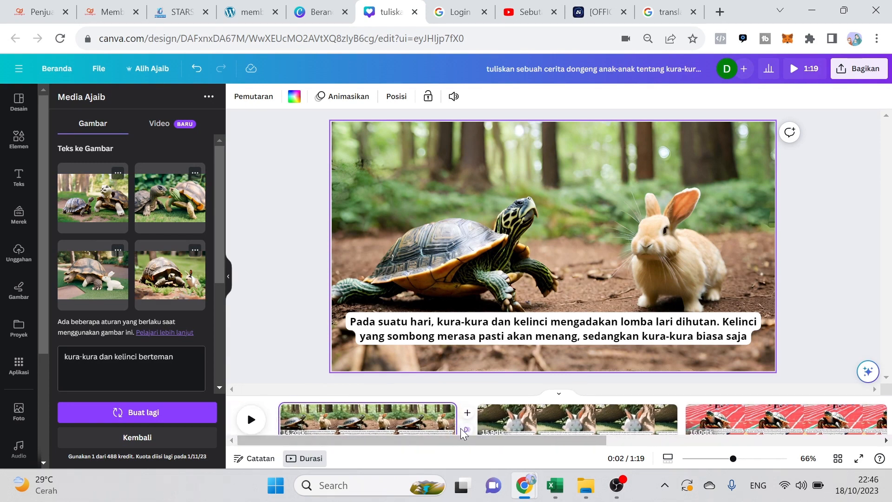
click(466, 431)
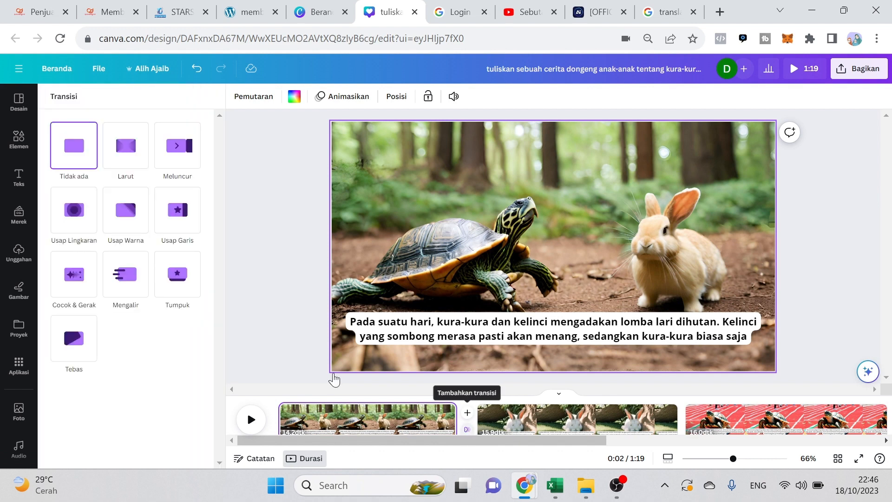
click(135, 215)
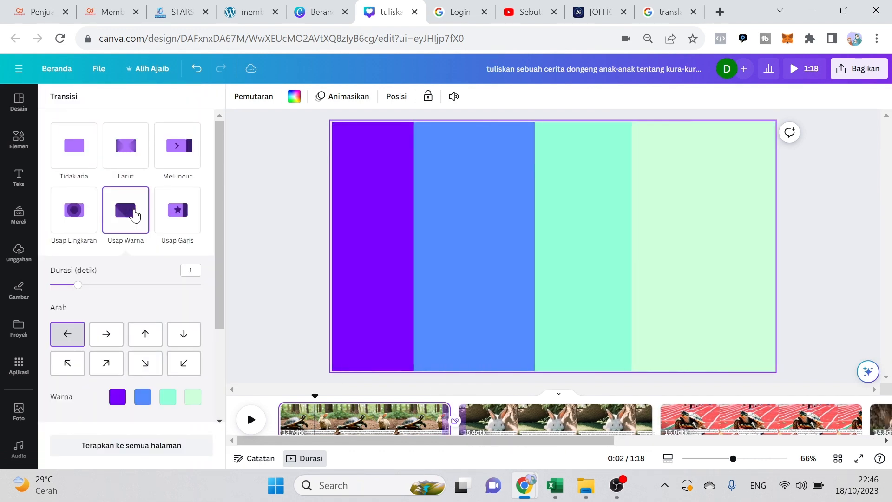
click(123, 156)
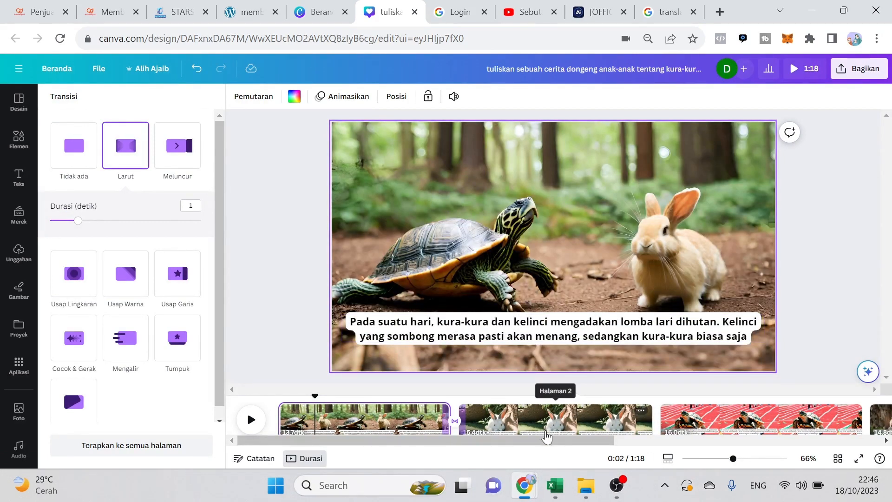
Step: Add Larut transitions after the white rabbit page and the red track page, and apply the transition to all pages
scroll(547, 436, right, 5)
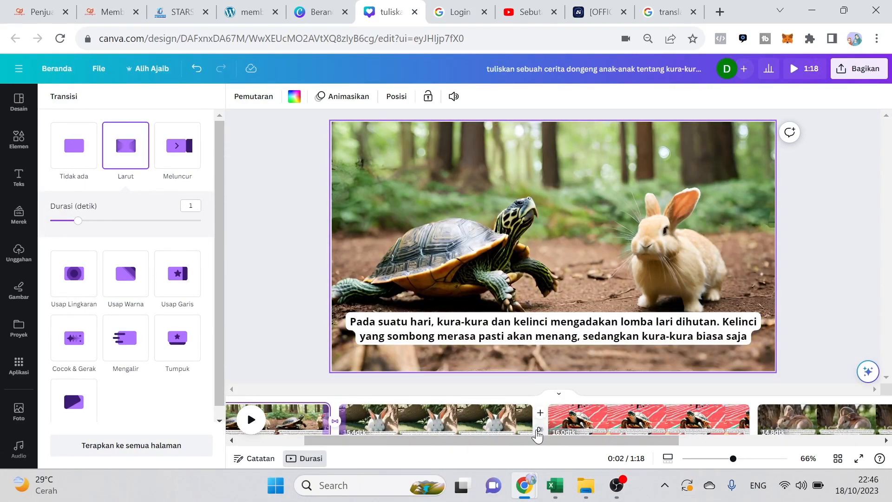
click(542, 433)
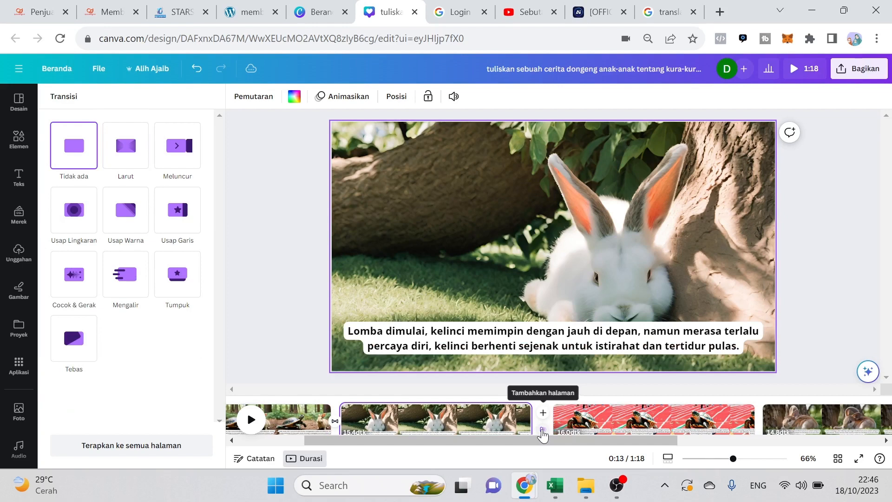
click(130, 147)
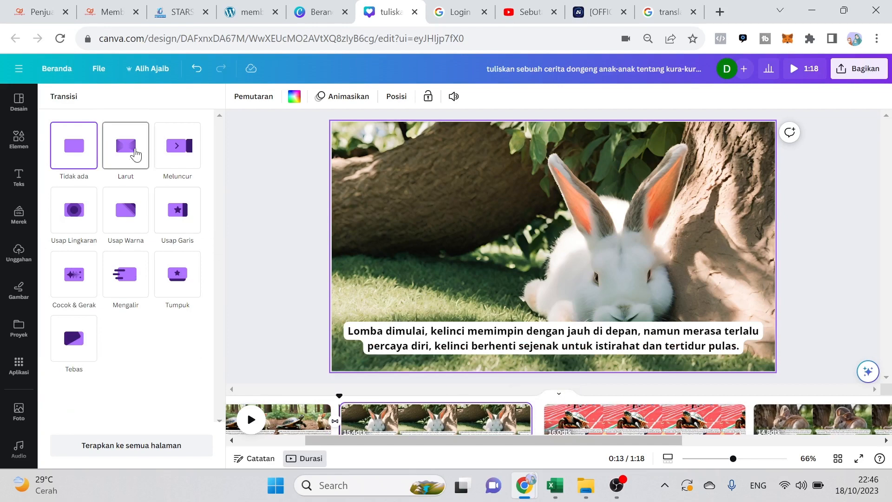
scroll(549, 445, right, 5)
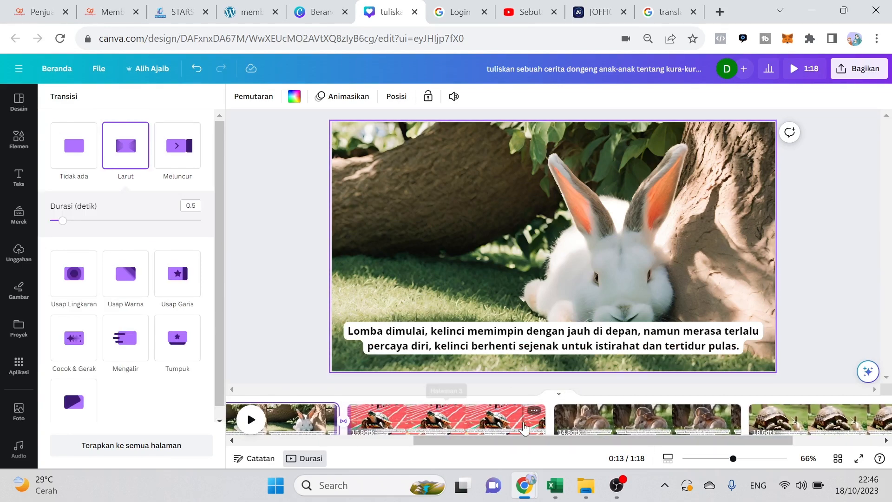
click(553, 430)
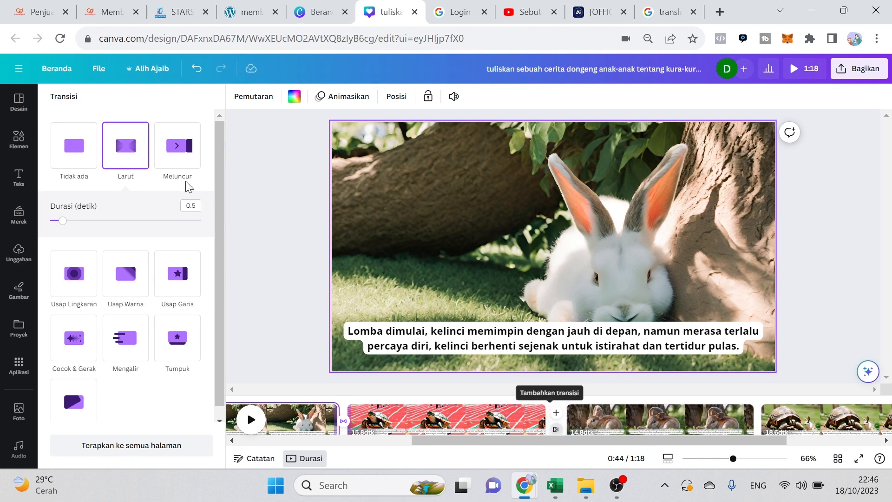
click(130, 160)
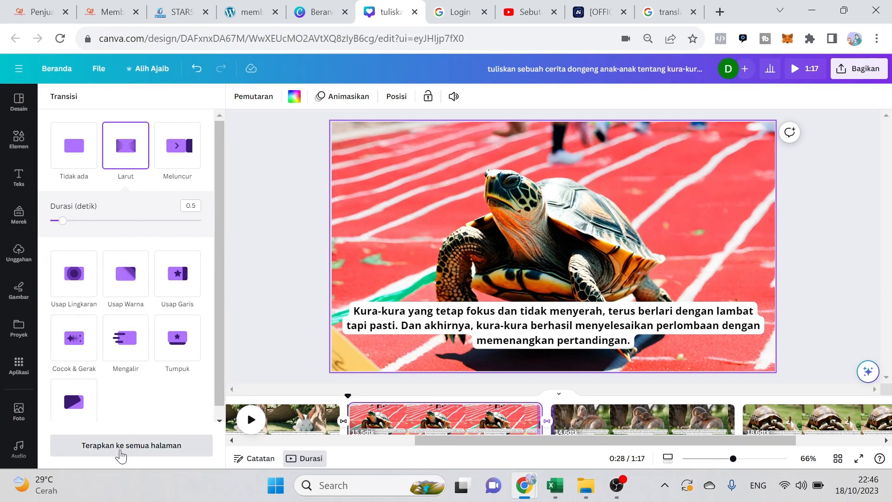
click(121, 454)
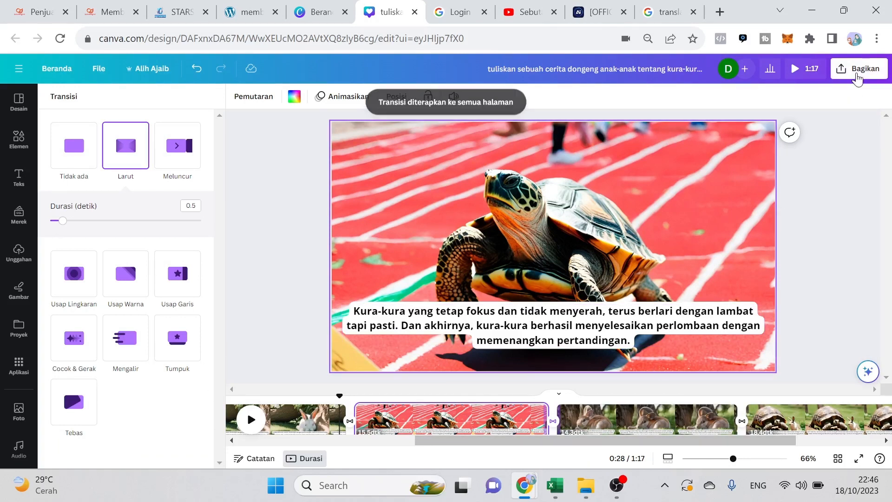
Step: Open the download settings for the finished story video
click(857, 74)
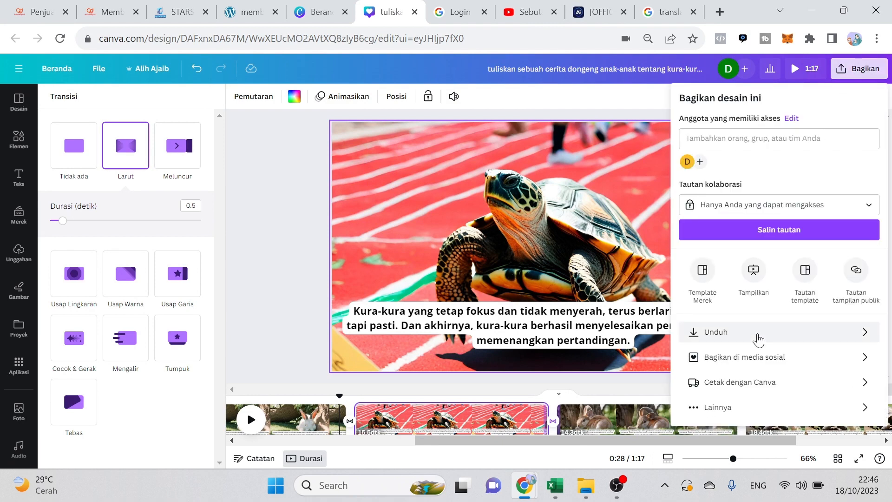
click(758, 340)
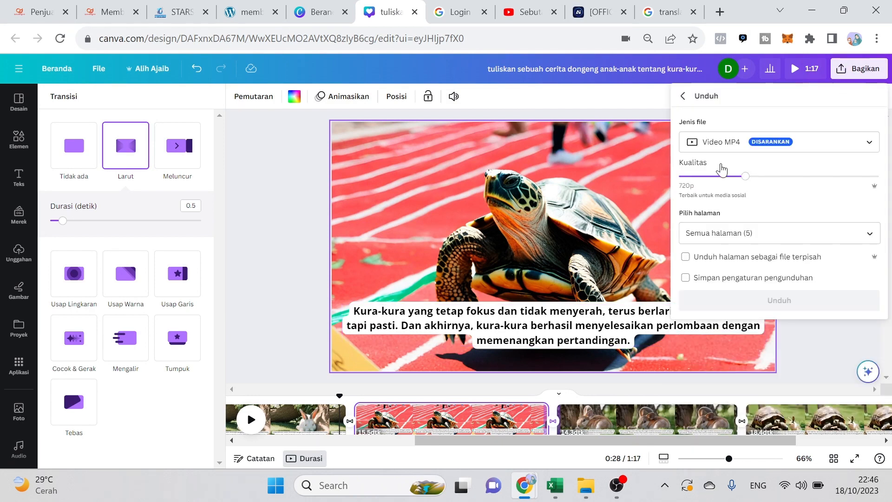